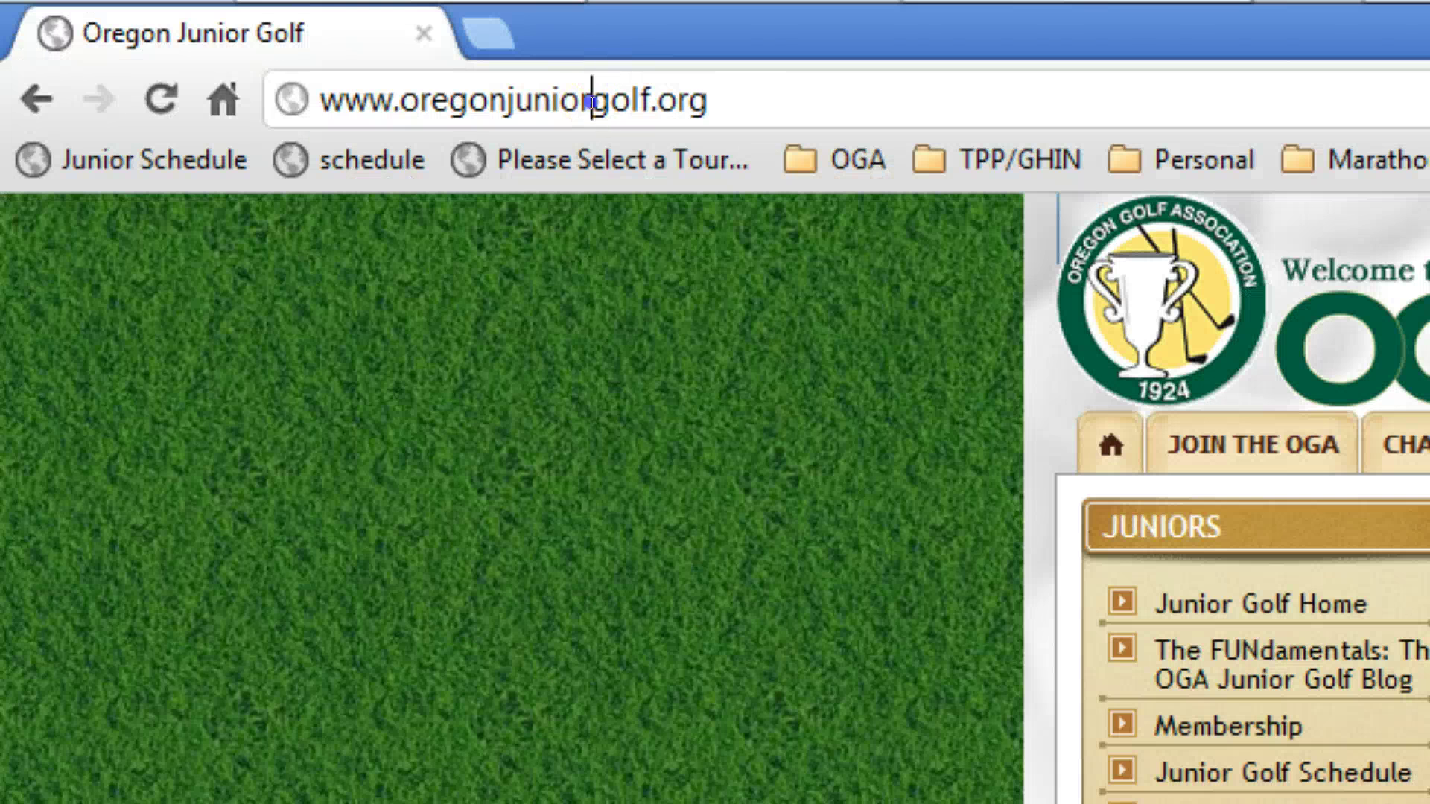
- Reach the OGA login page via the OJGA Tournament Sign-ups 'click here' link on the junior Membership page
click(198, 33)
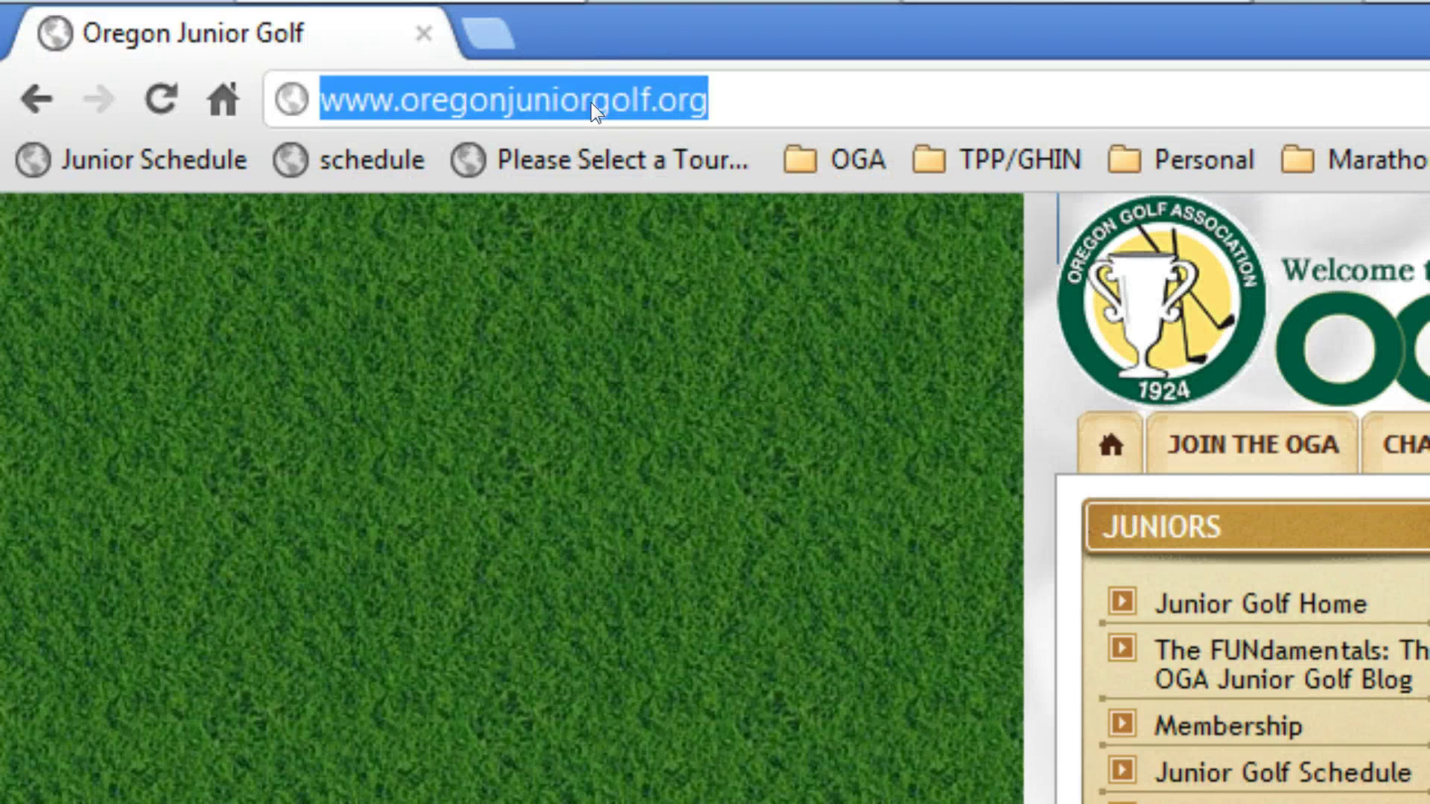
click(753, 573)
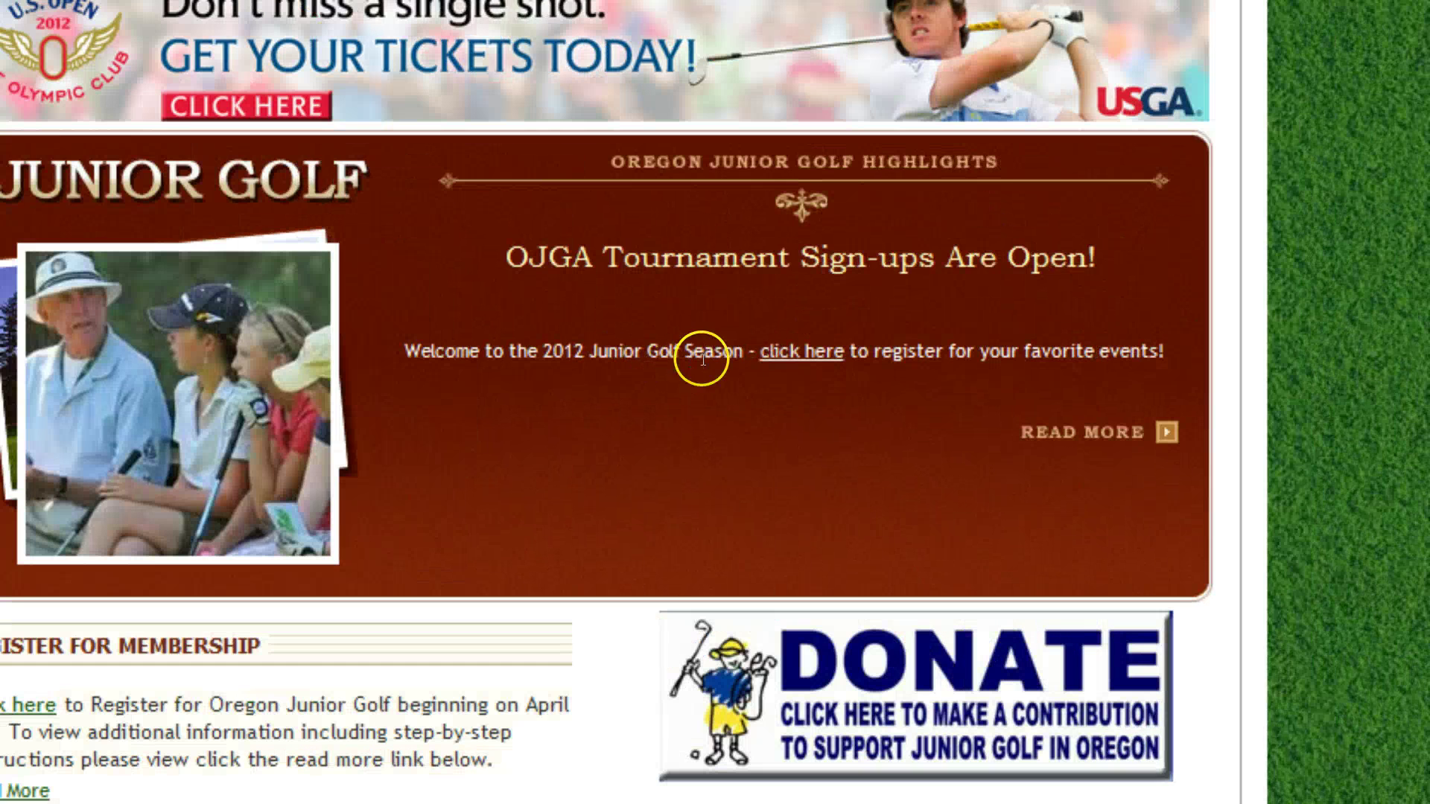
click(788, 353)
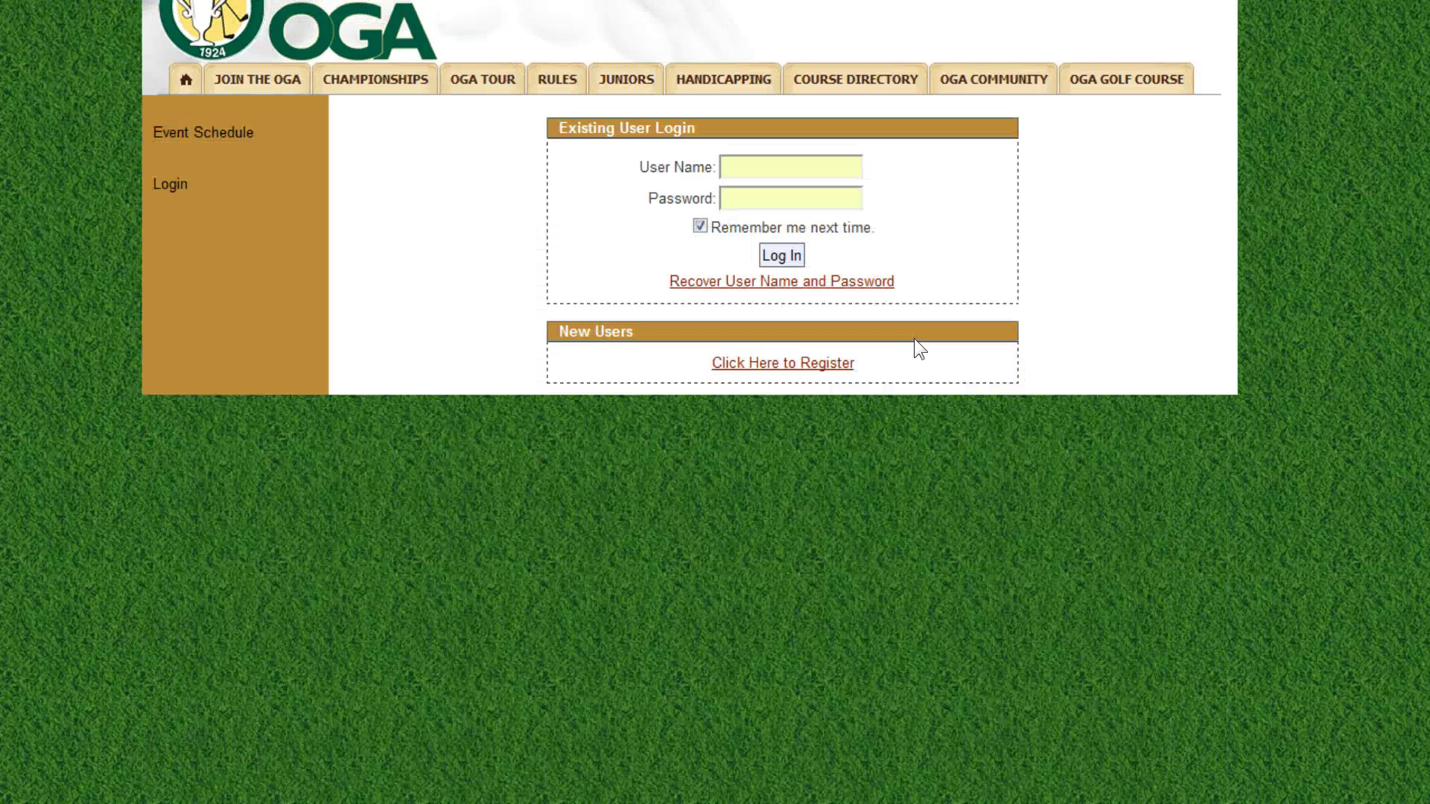
key(alt+Left)
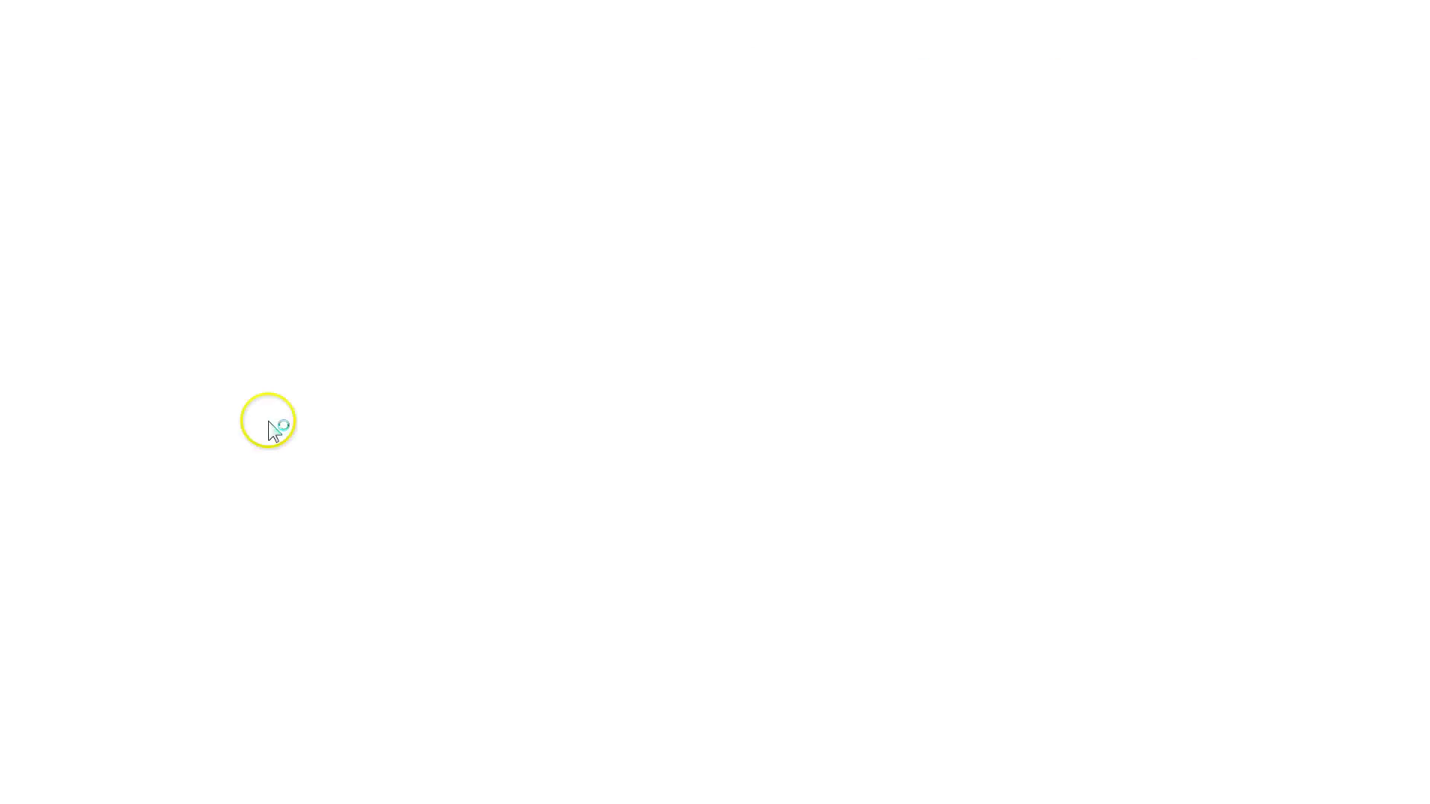
click(914, 345)
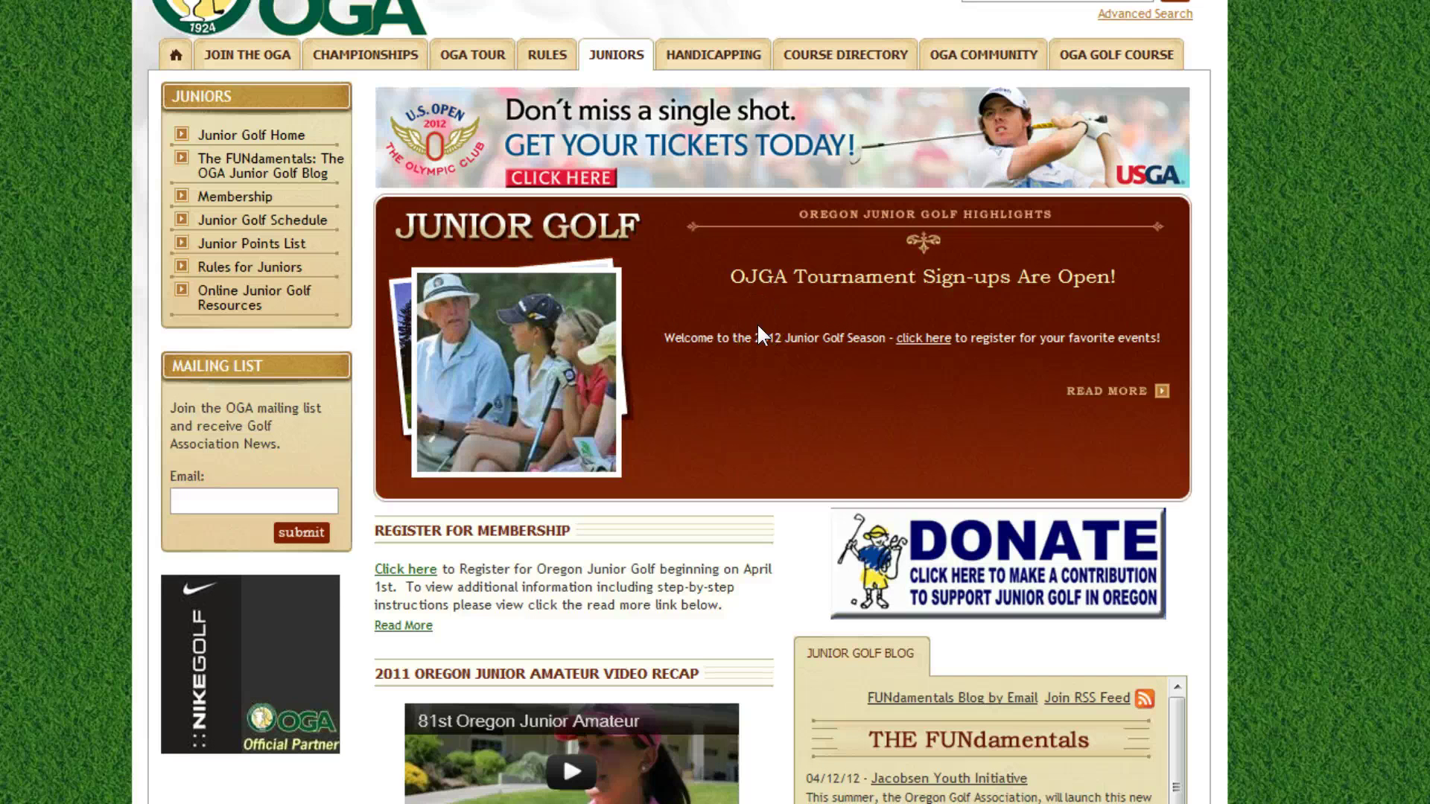
click(233, 198)
click(231, 197)
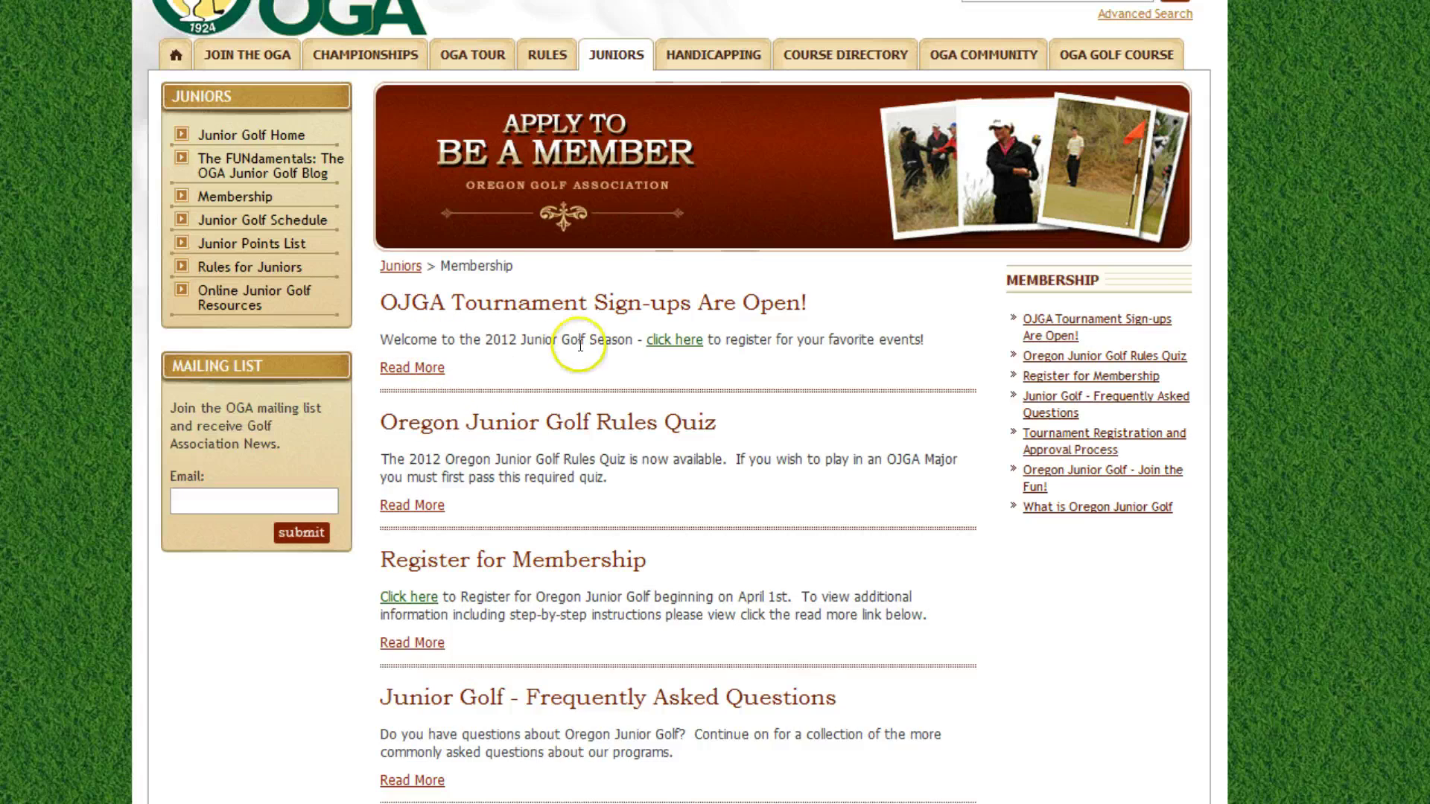
click(663, 341)
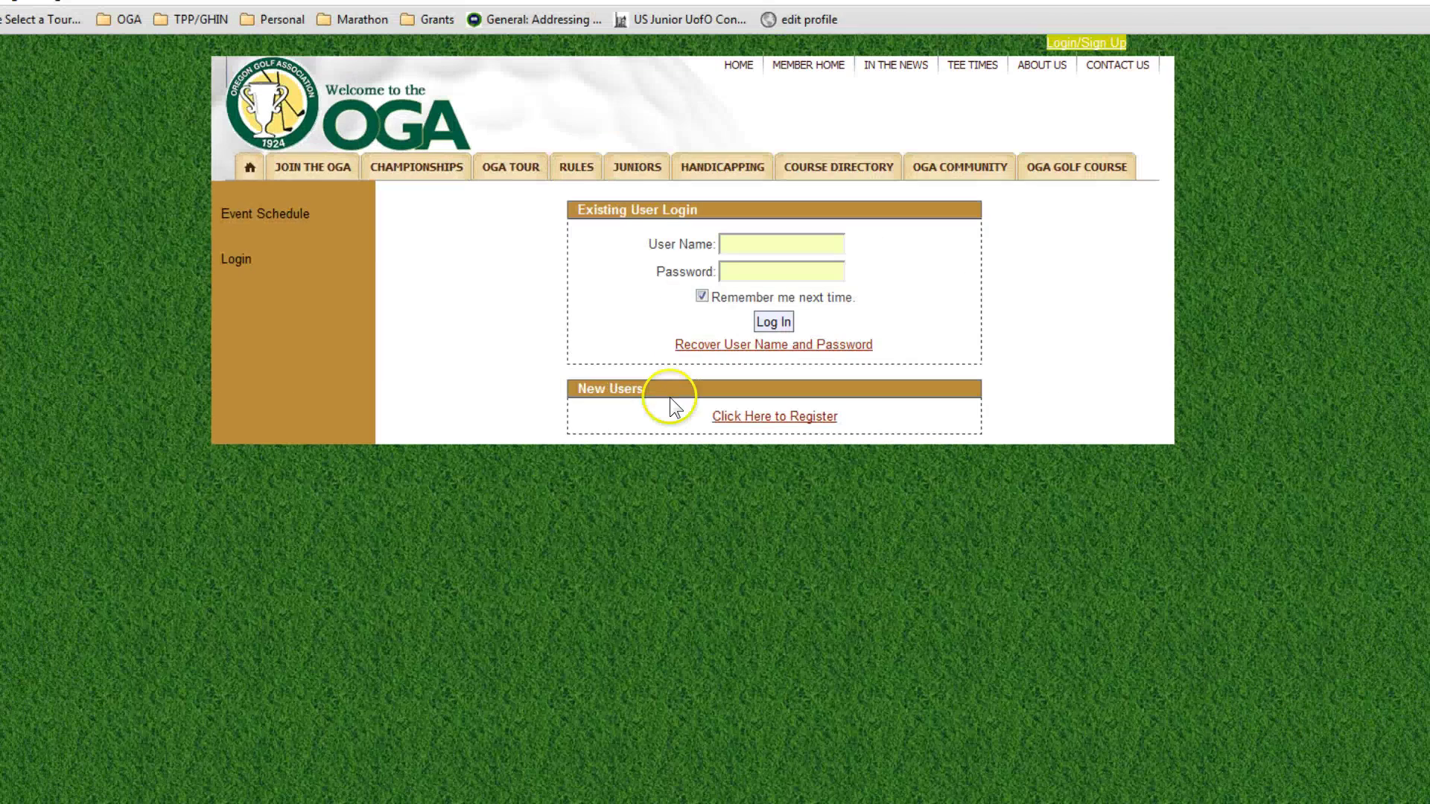
- Log in to event registration with the administrator user name and its password
click(752, 169)
text(oga)
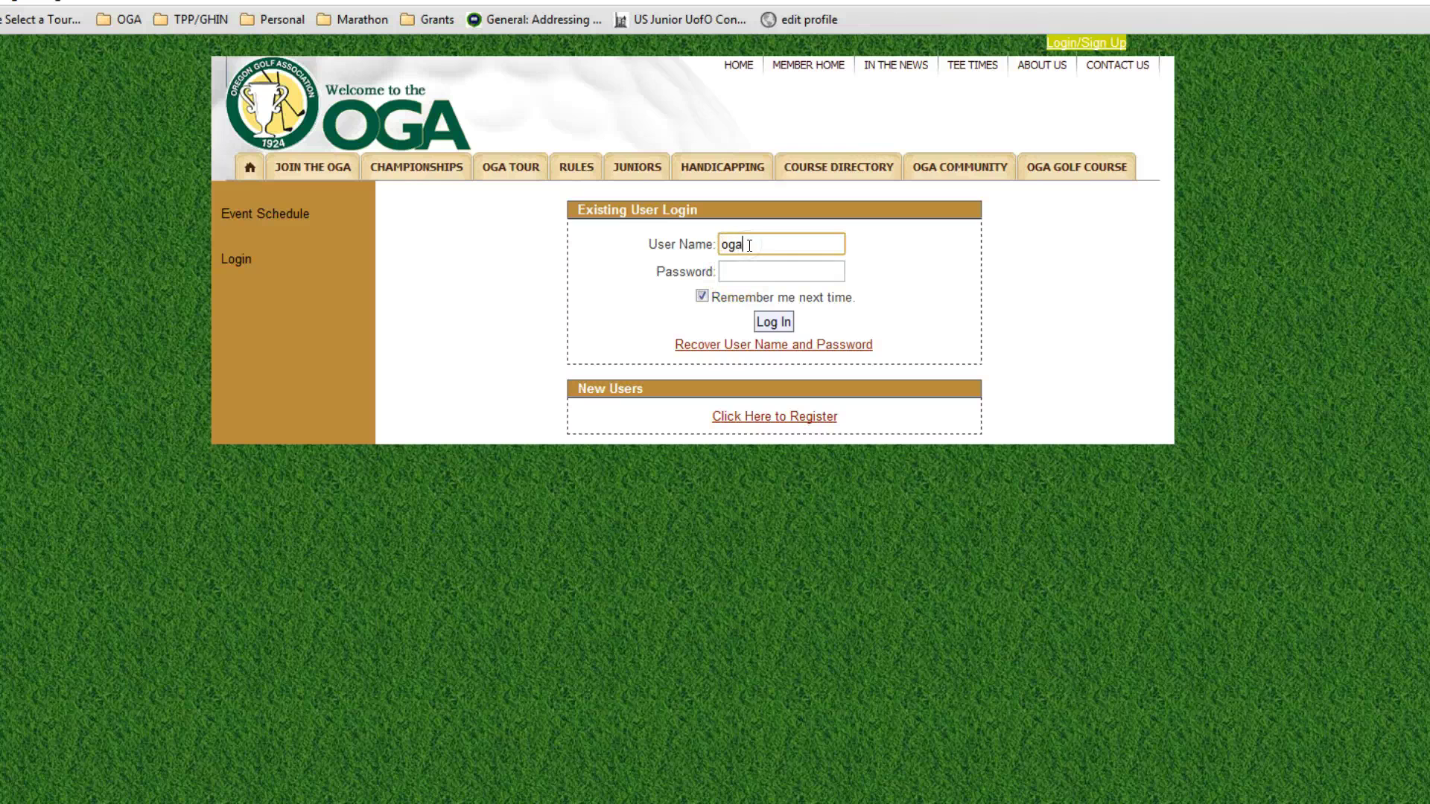
text(admin)
key(Tab)
text(•••)
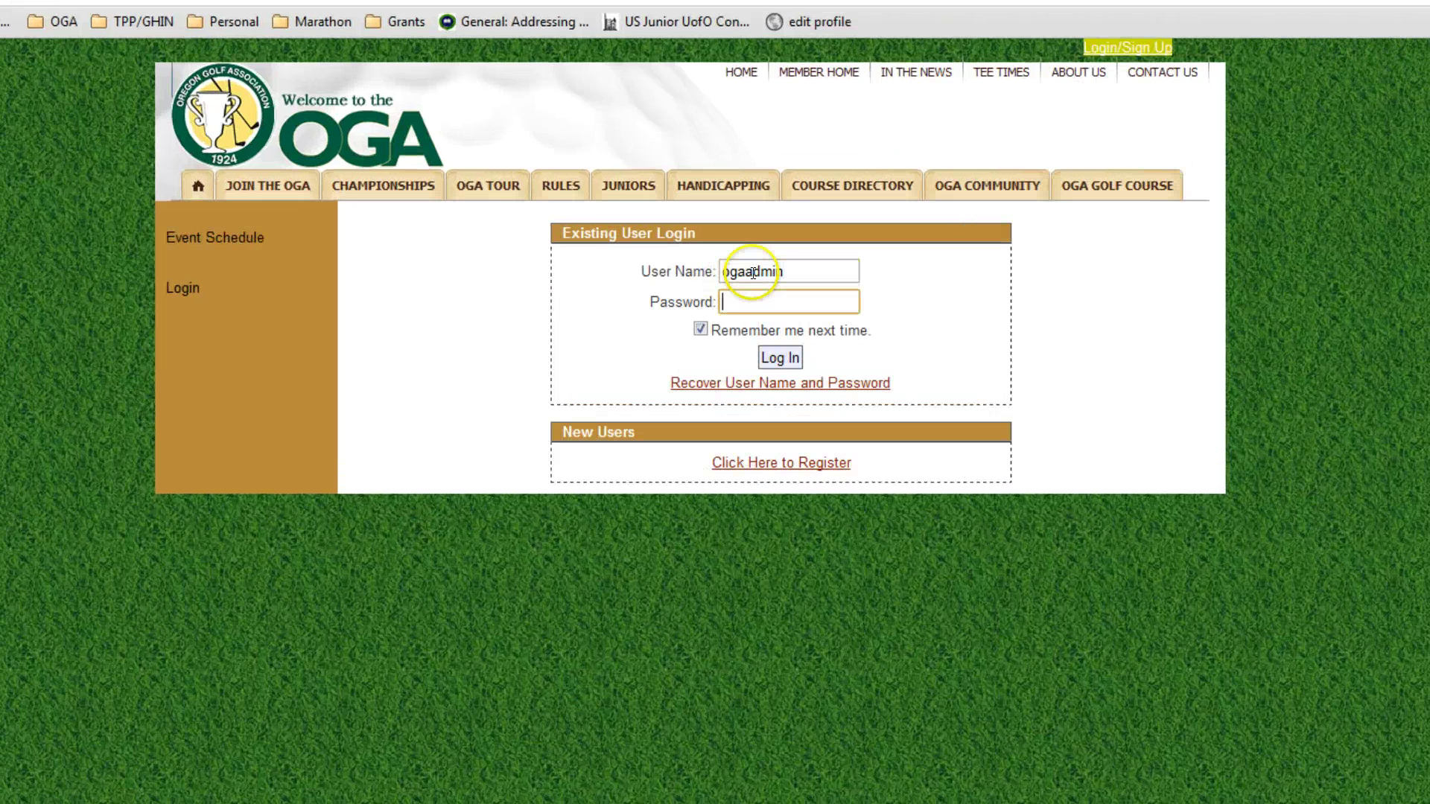
text(•••••)
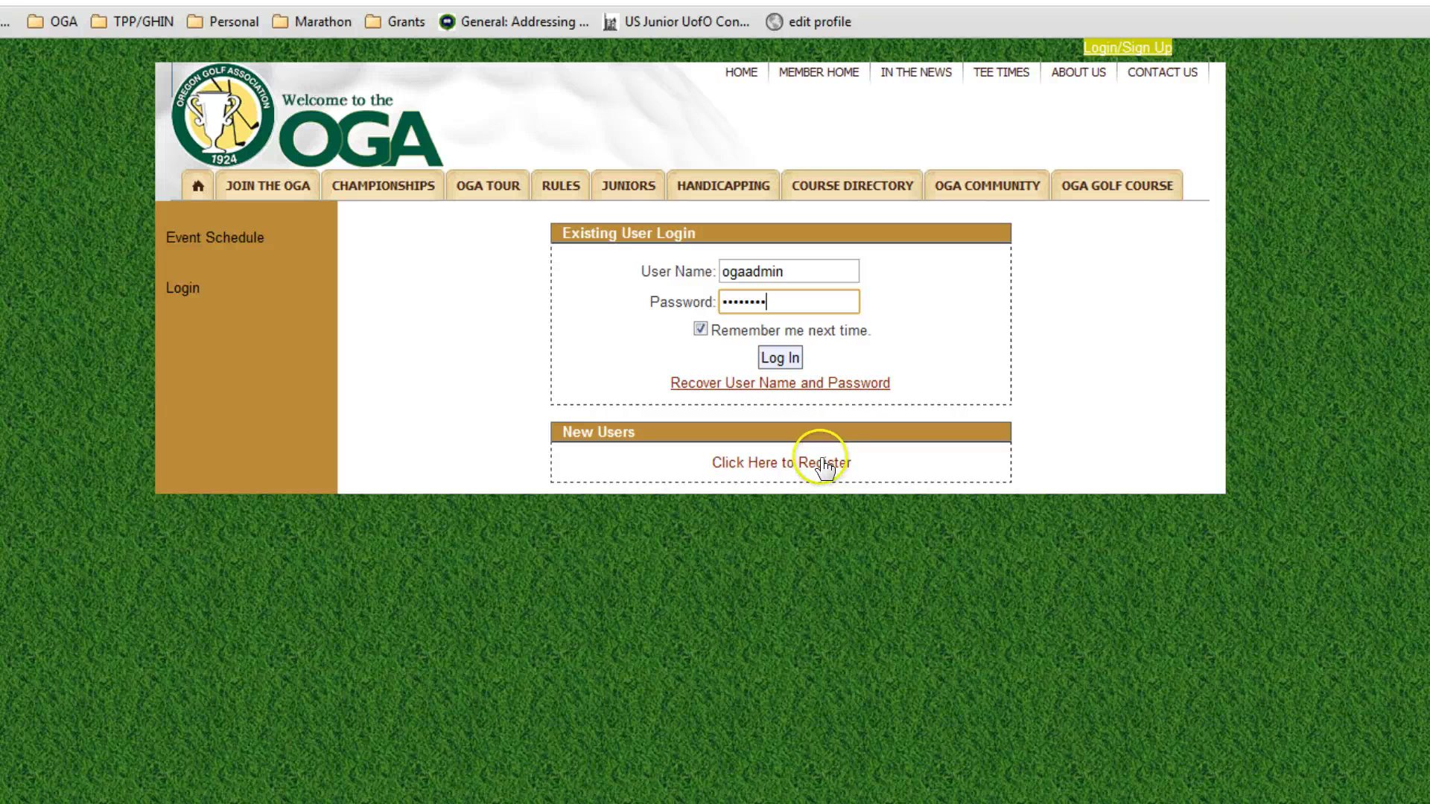
click(779, 359)
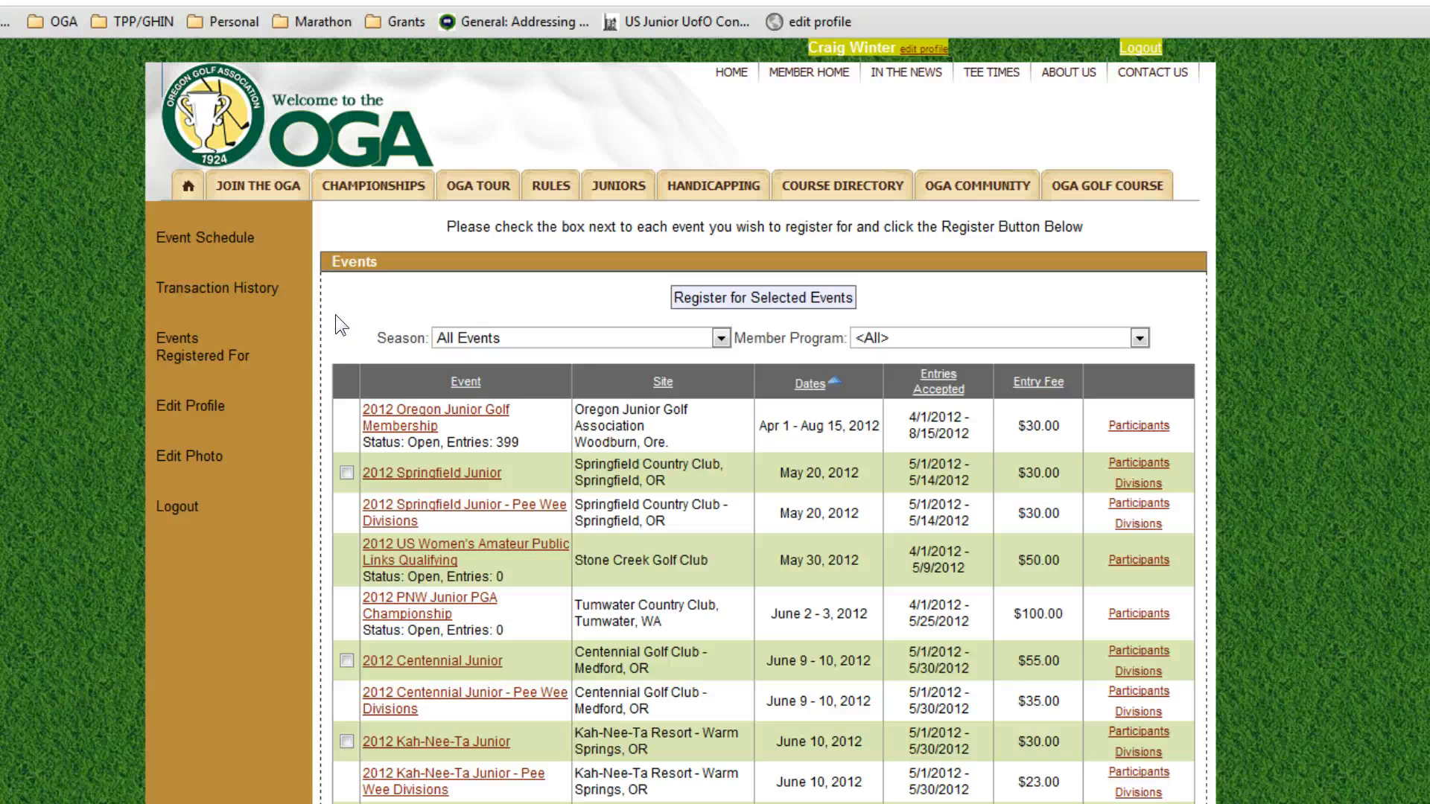
- Review the 2012 Events table down to the bottom and back up to the top
drag(809, 47, 894, 46)
click(776, 46)
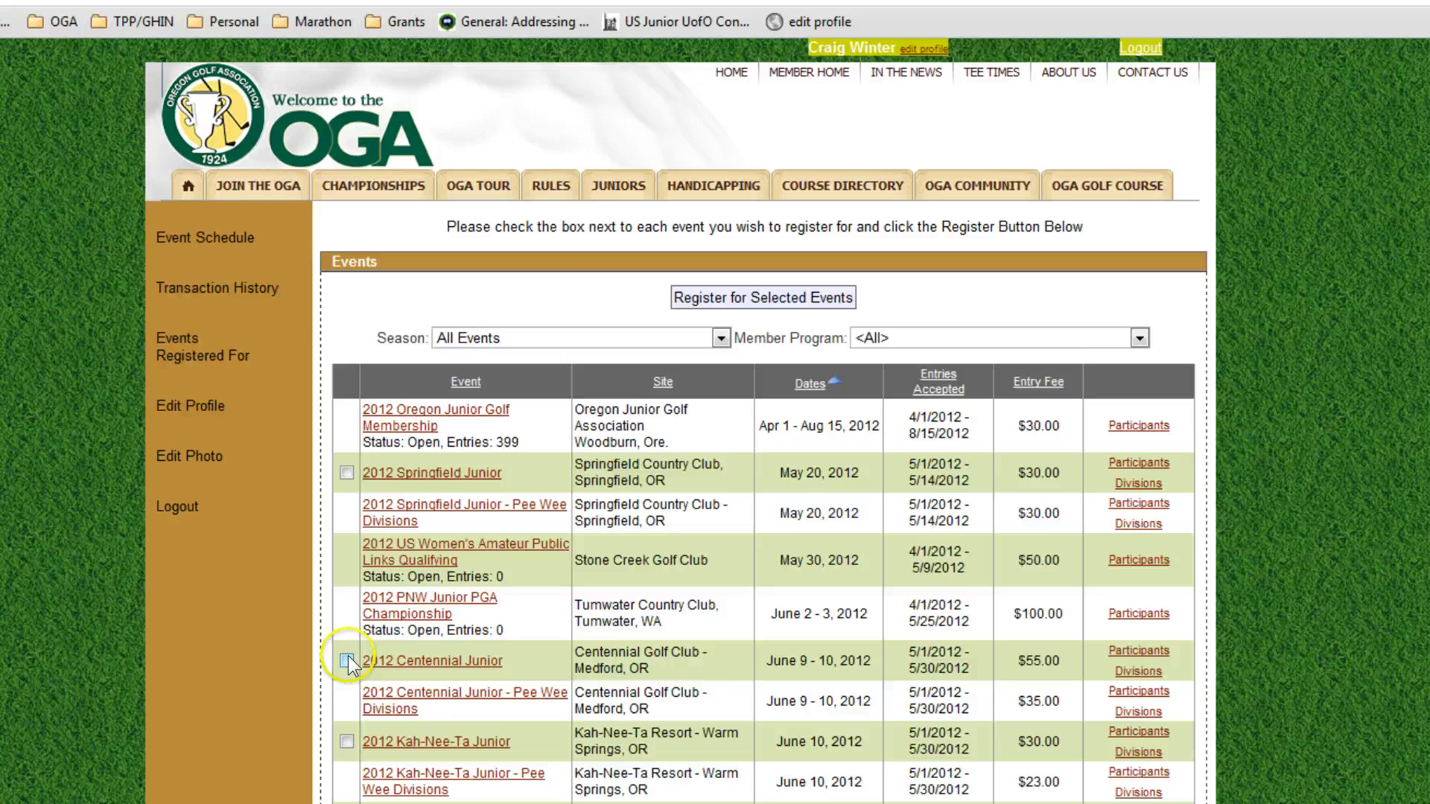
scroll(347, 663, down, 20)
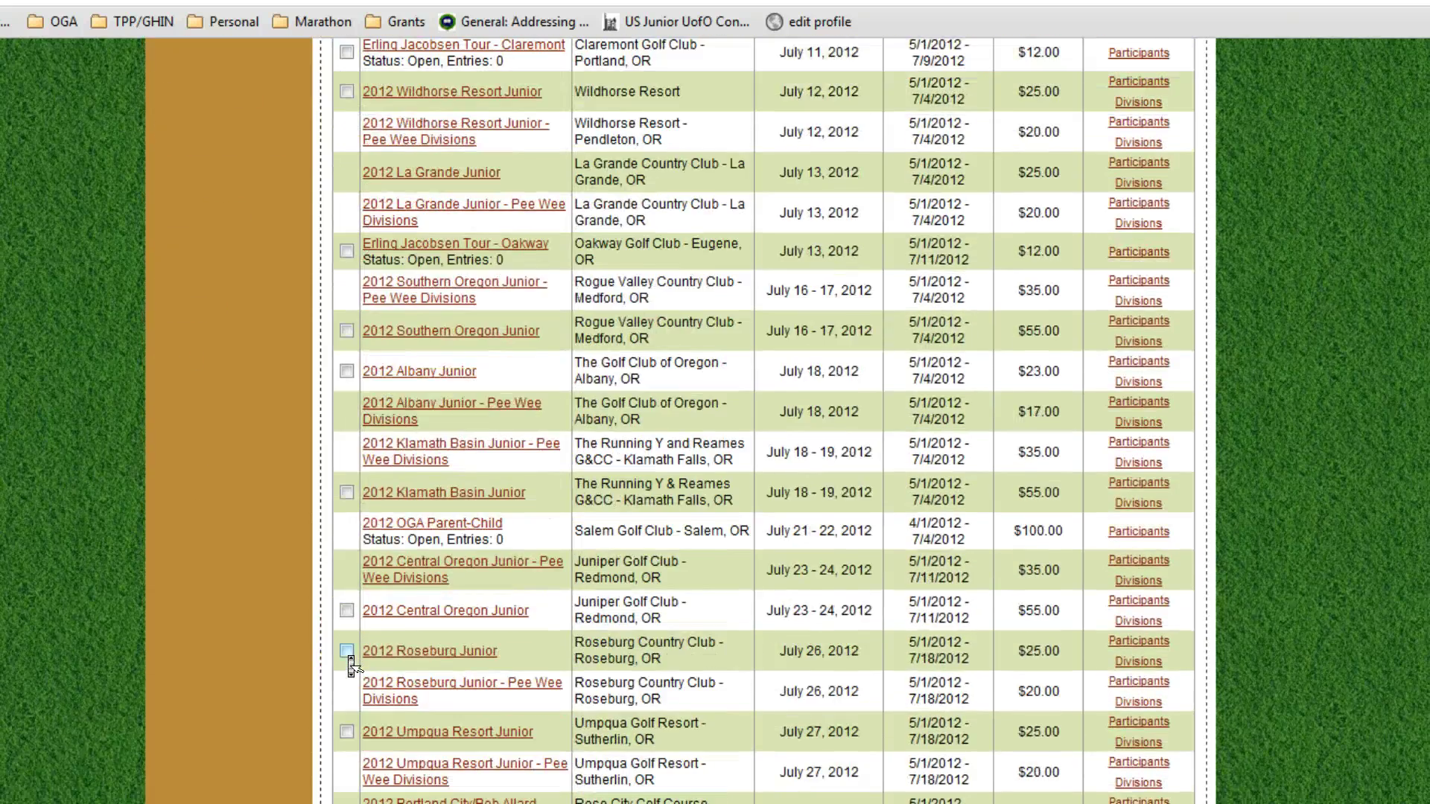
scroll(349, 664, up, 9)
scroll(350, 664, up, 16)
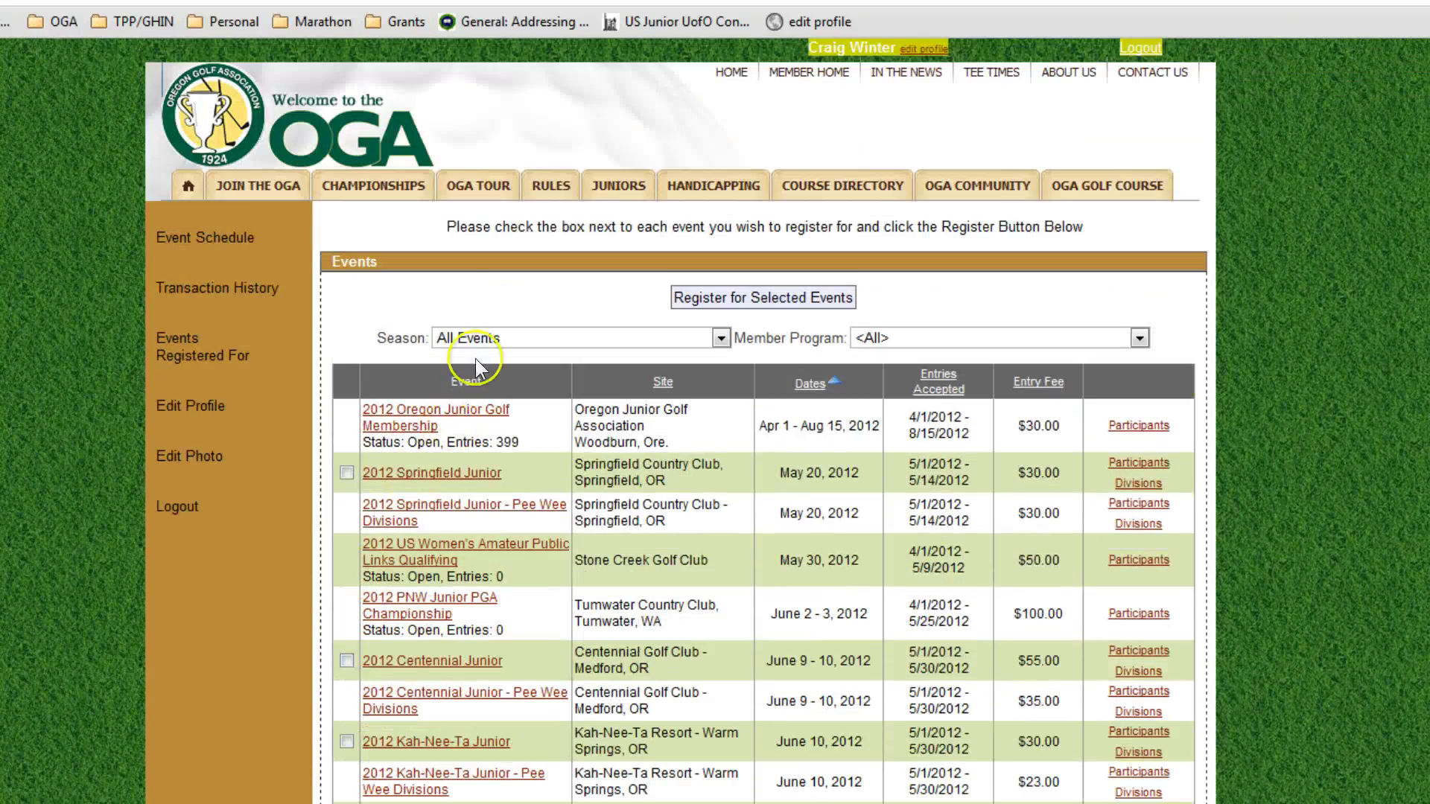
click(482, 332)
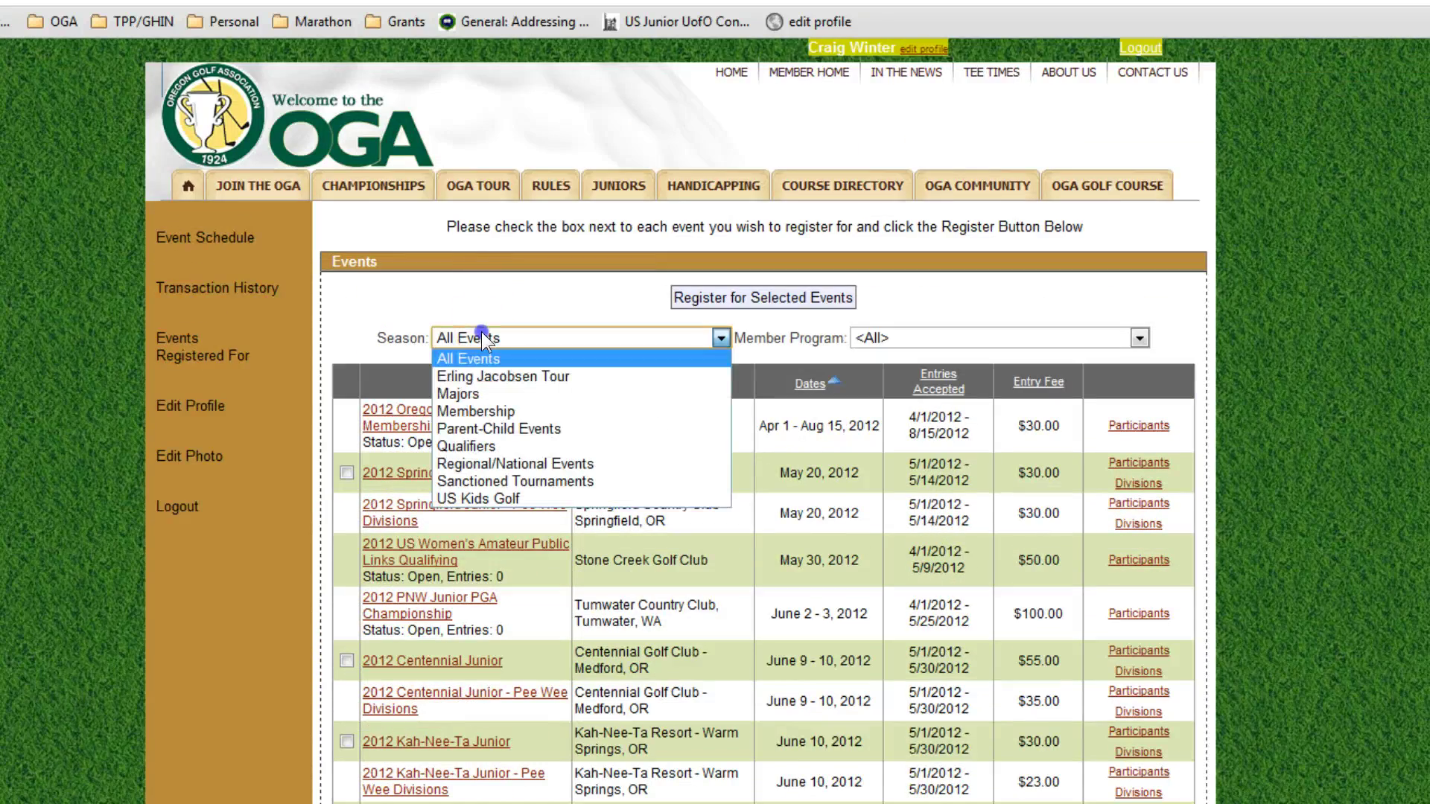
click(470, 376)
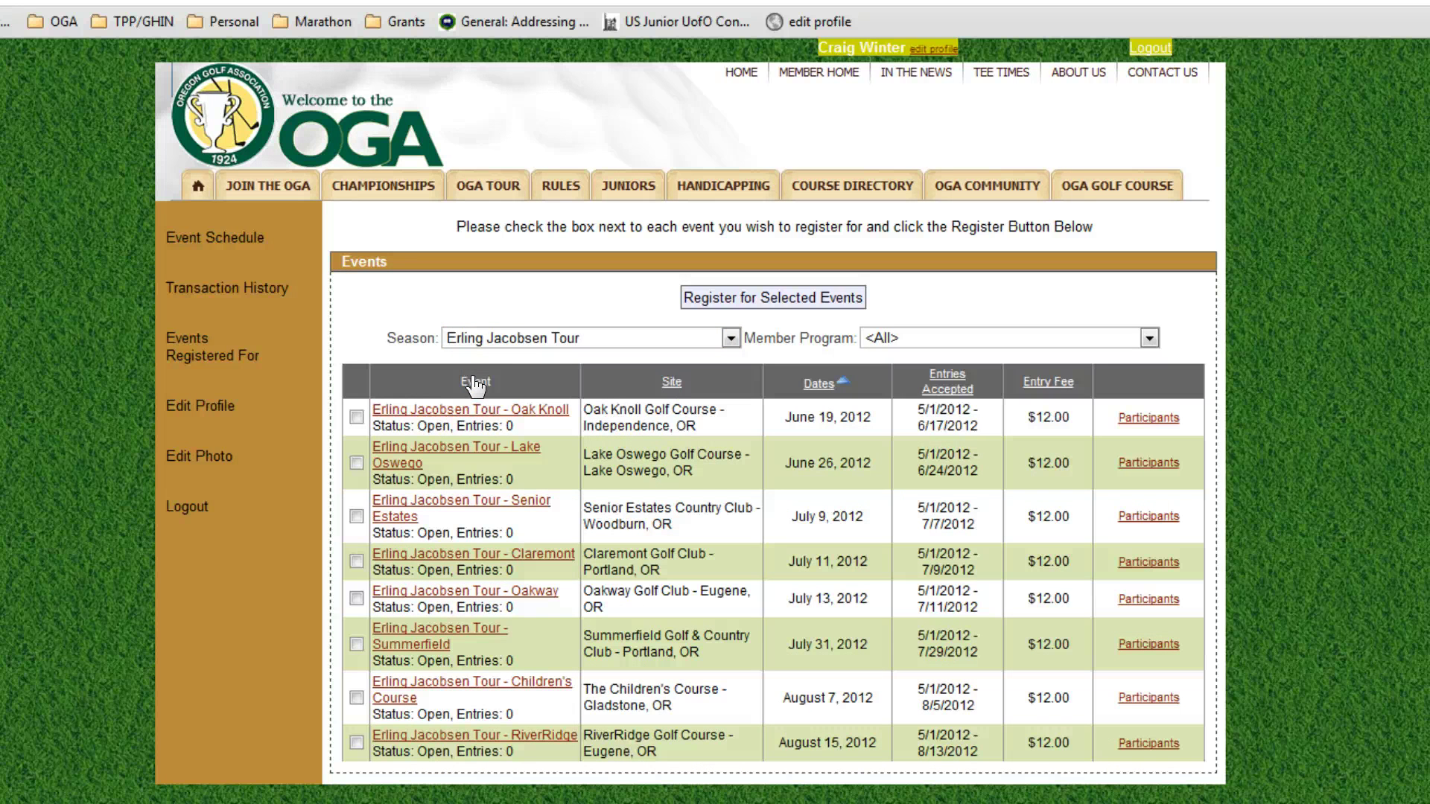
click(497, 337)
click(481, 391)
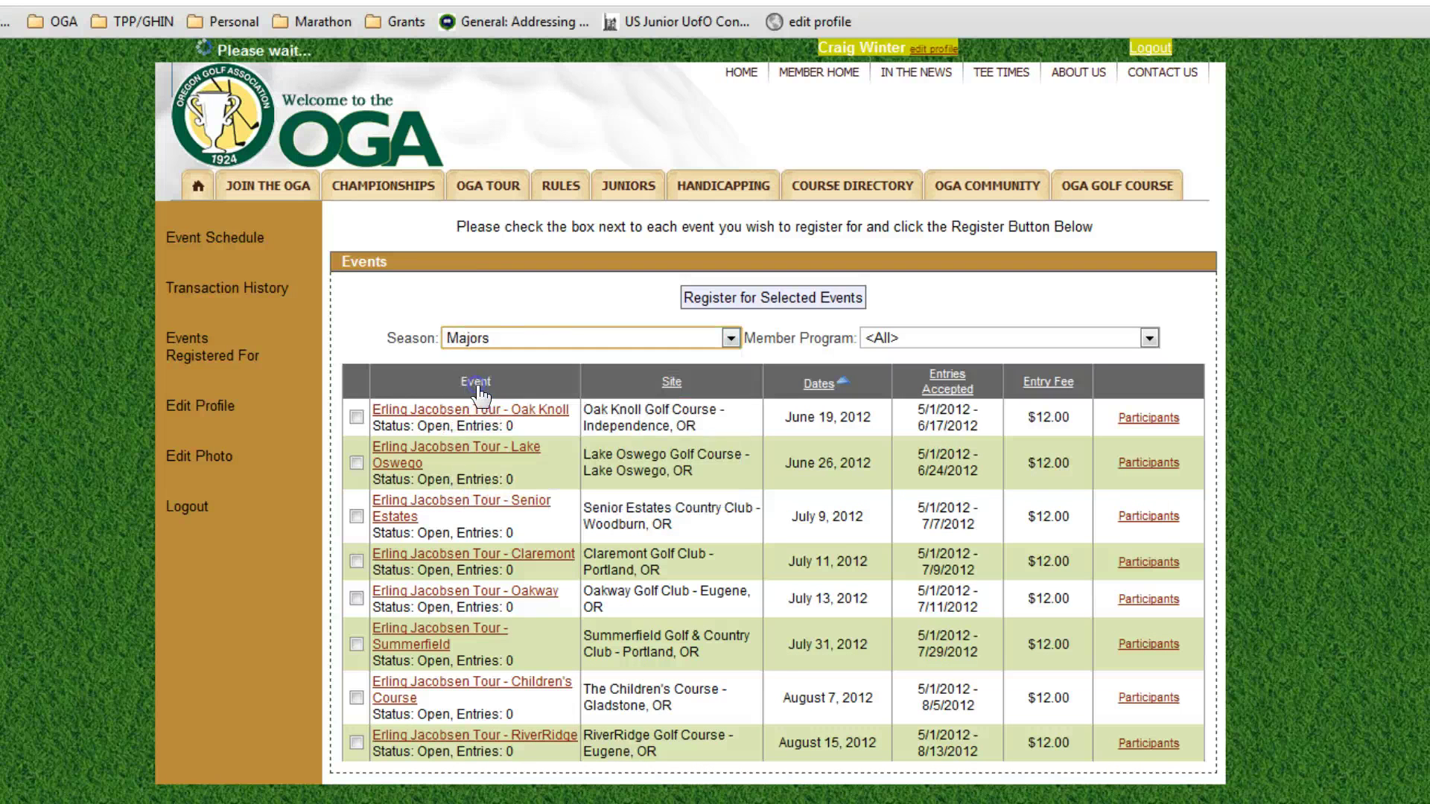
click(468, 339)
click(467, 361)
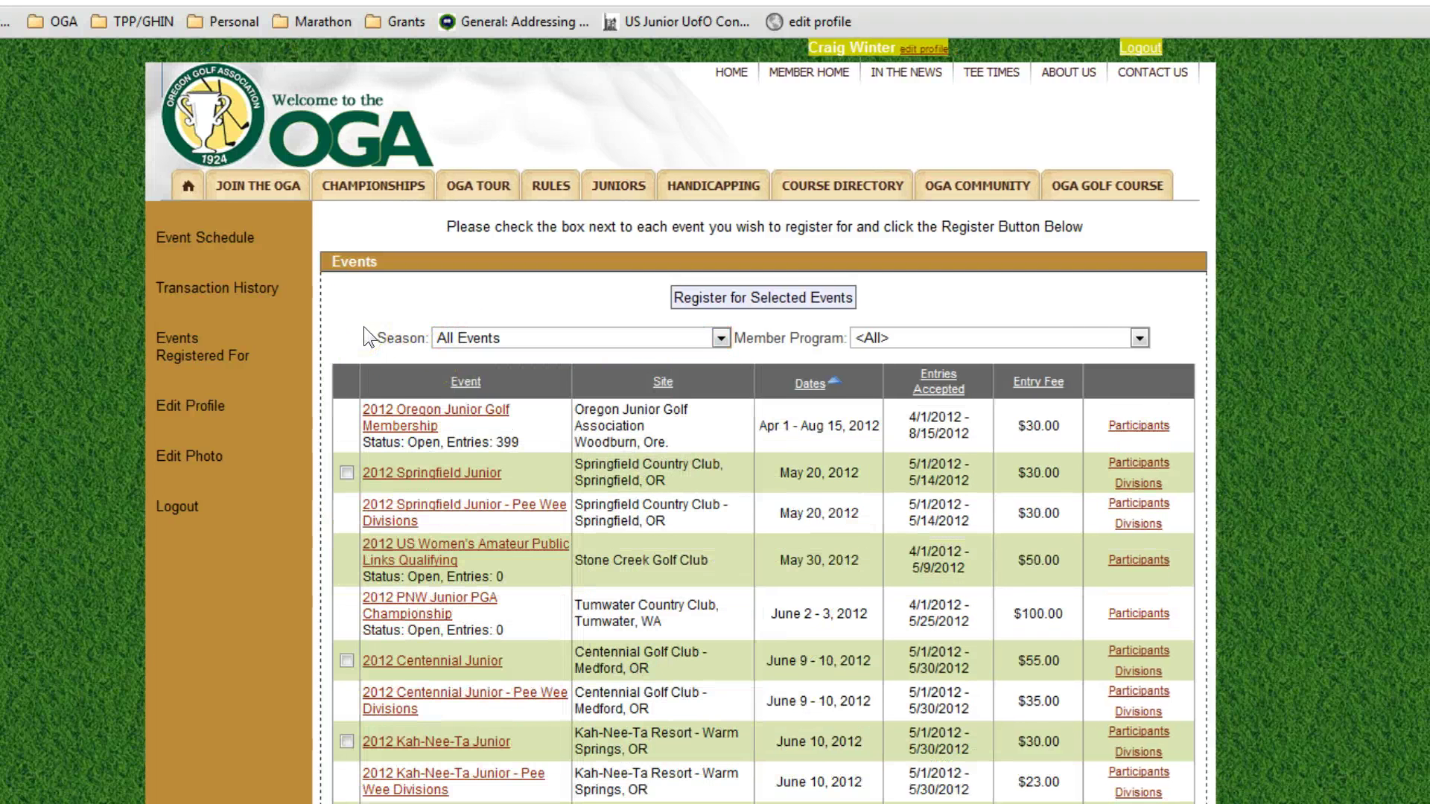
click(356, 359)
- Tick the Centennial, Bob Norquist Oregon Junior Amateur, Spring Hill and Erling Jacobsen Tour - Senior Estates events
scroll(322, 522, down, 3)
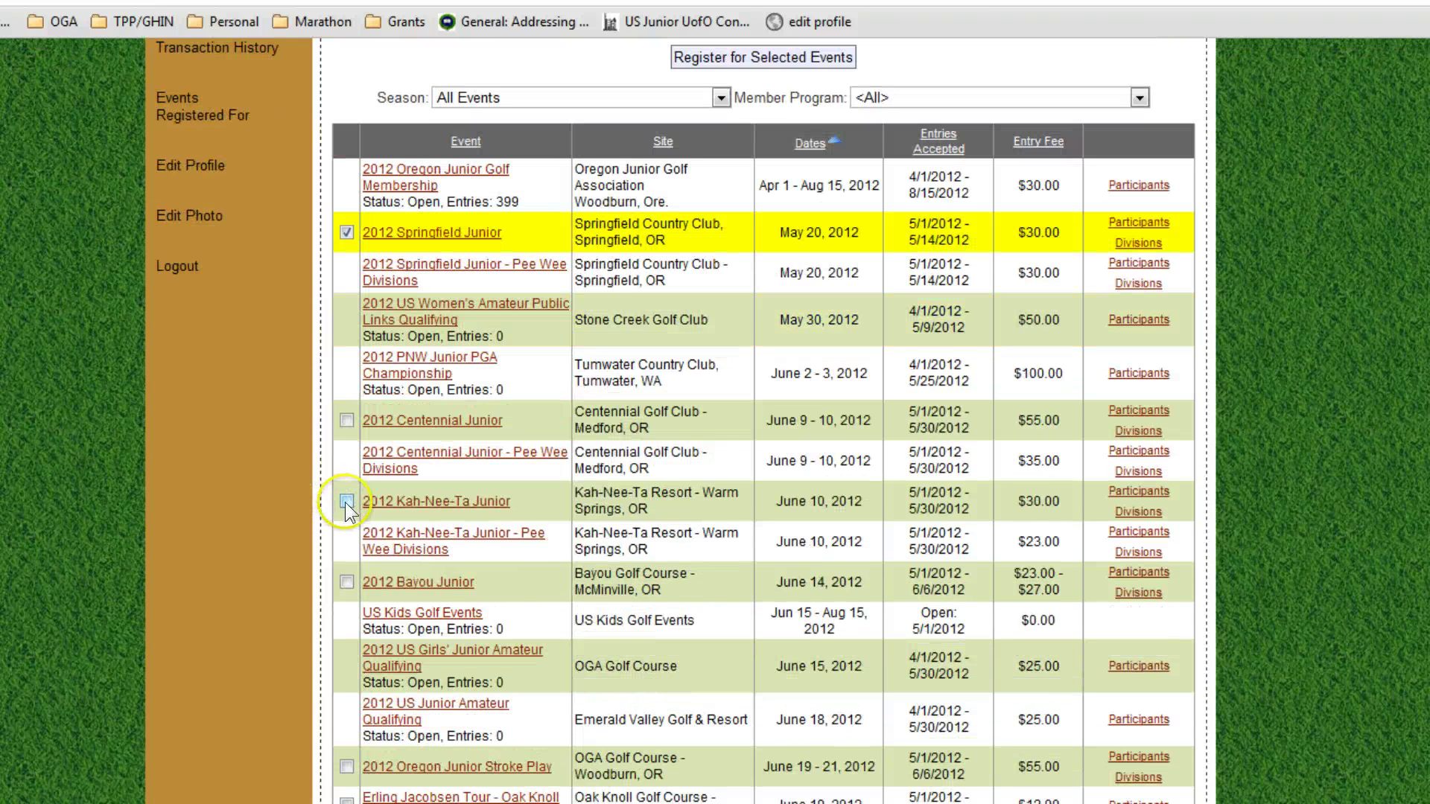
click(346, 421)
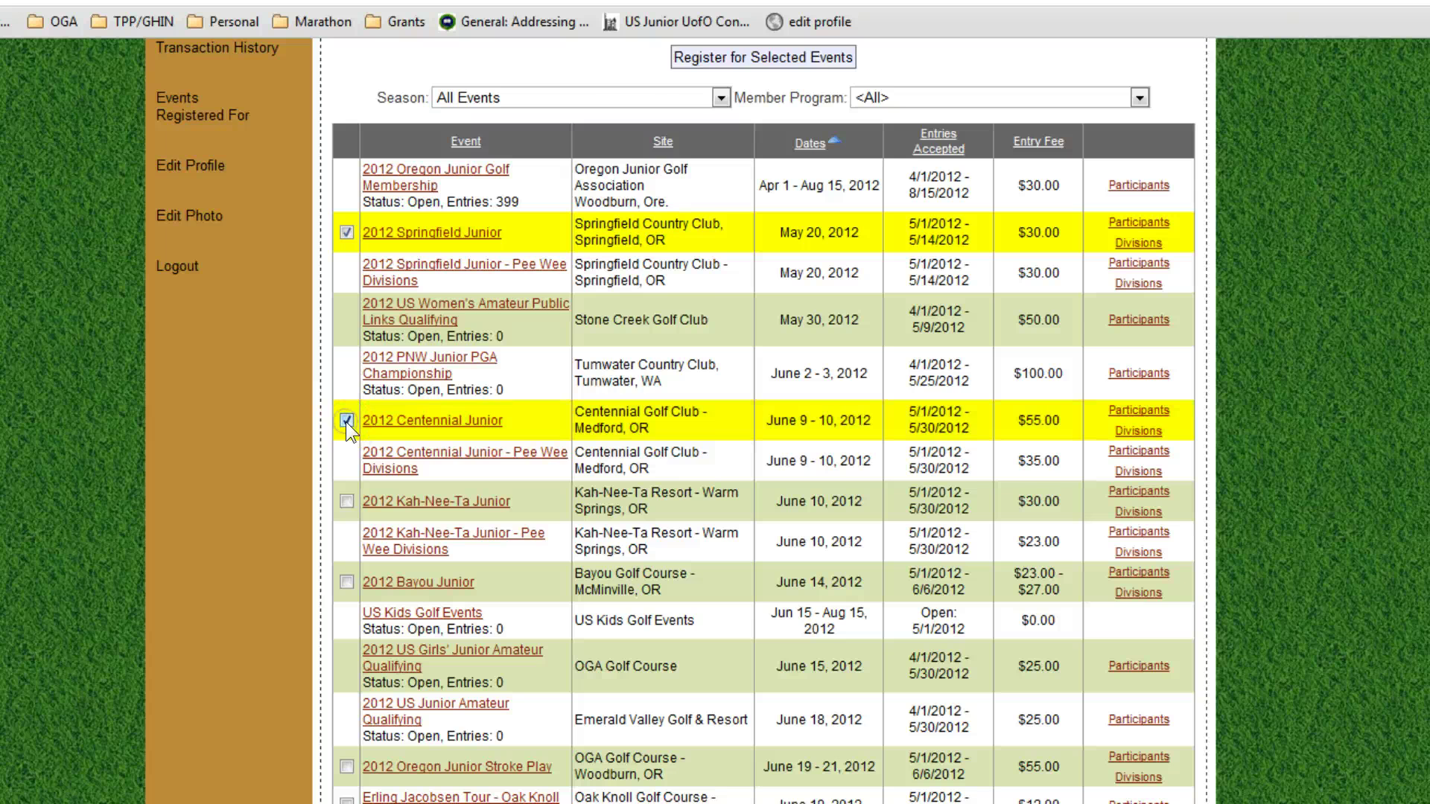
scroll(294, 559, down, 2)
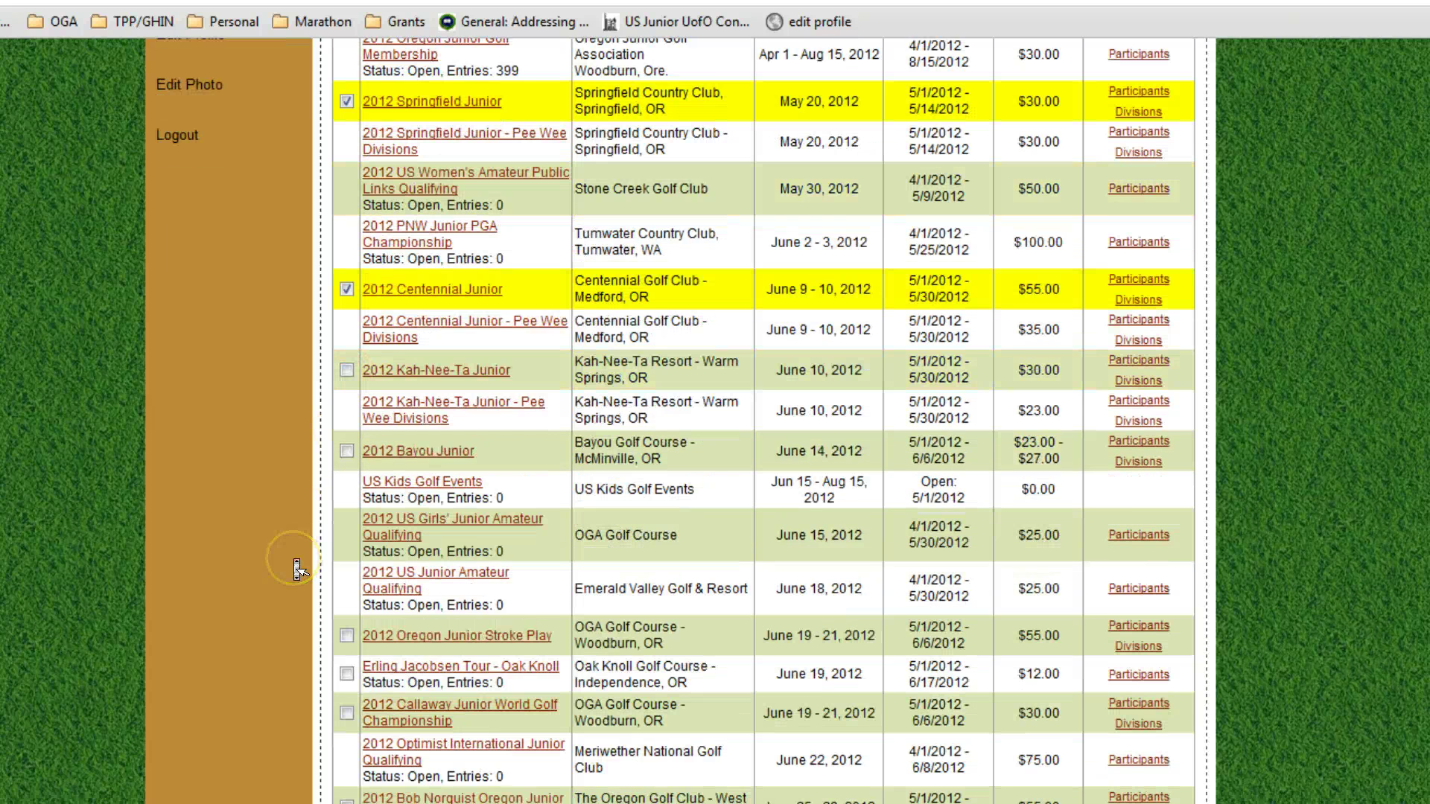
scroll(293, 558, down, 3)
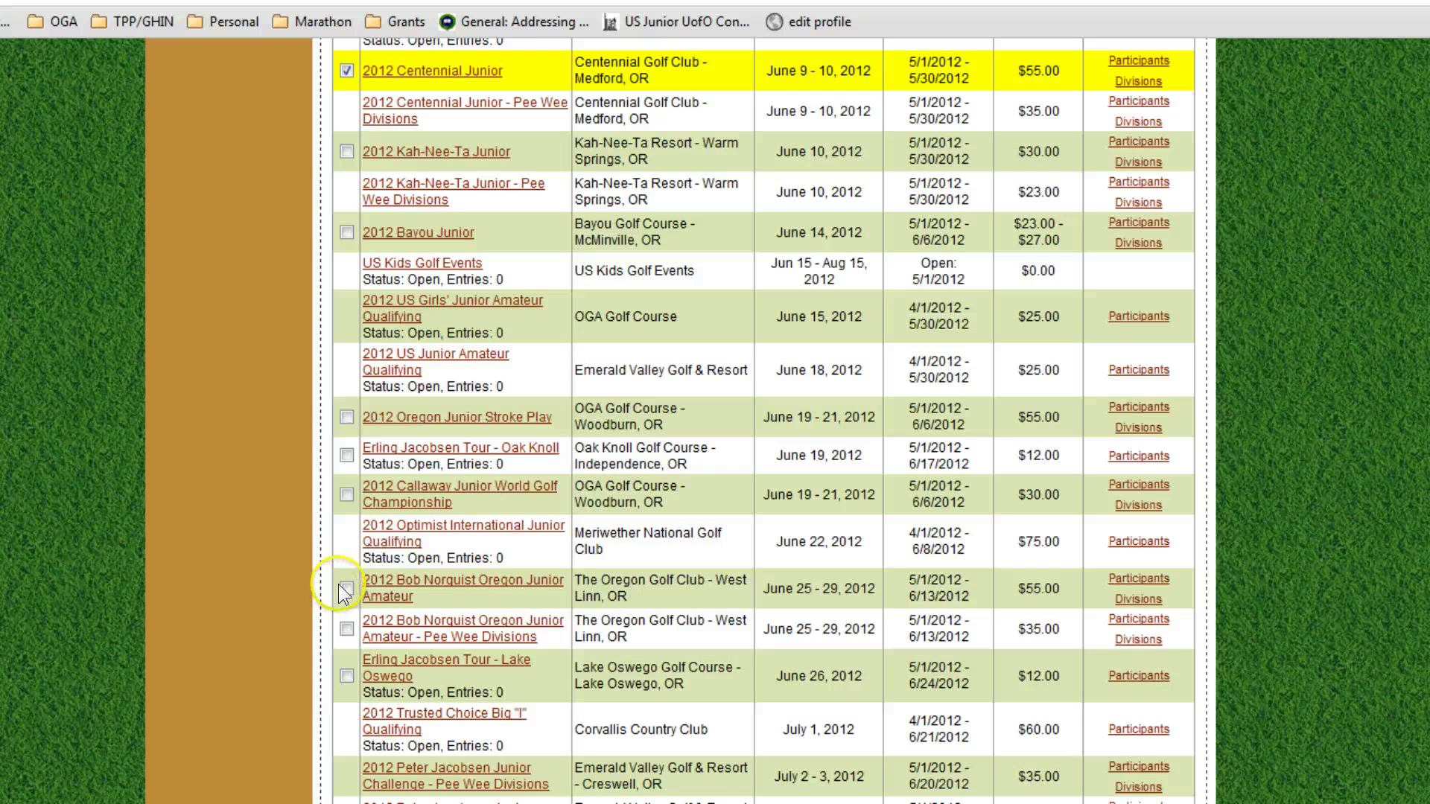
click(346, 588)
scroll(282, 656, down, 8)
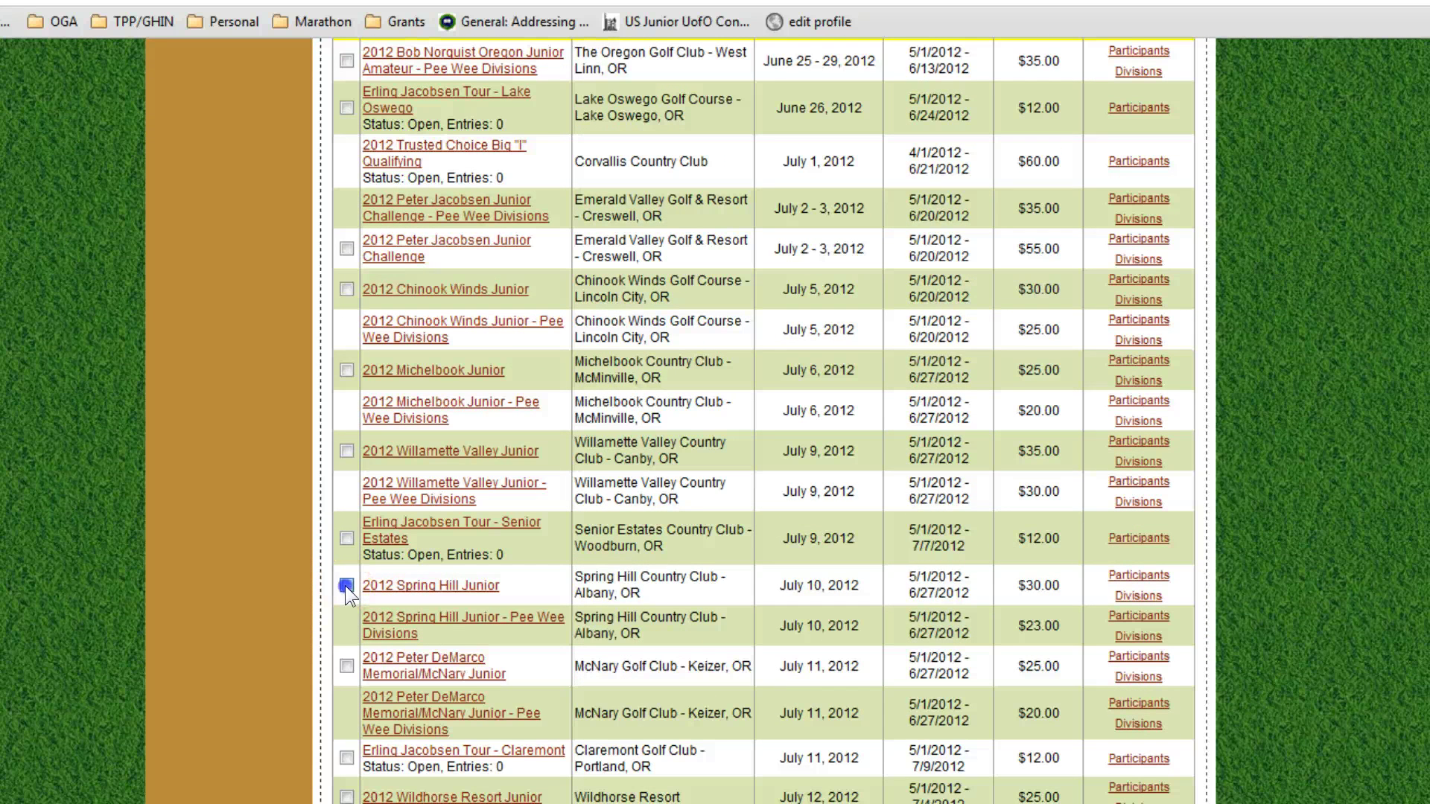
click(346, 587)
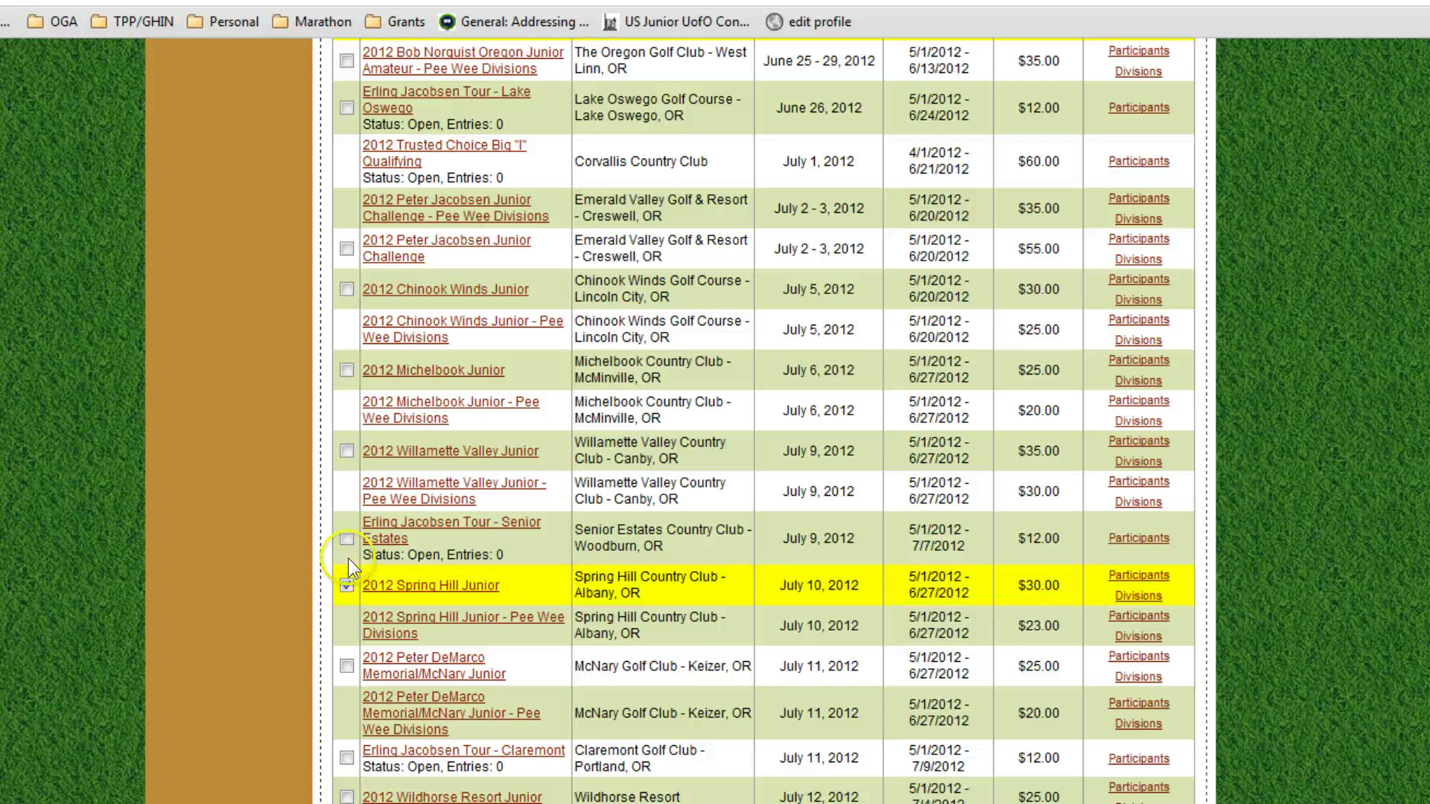
click(345, 536)
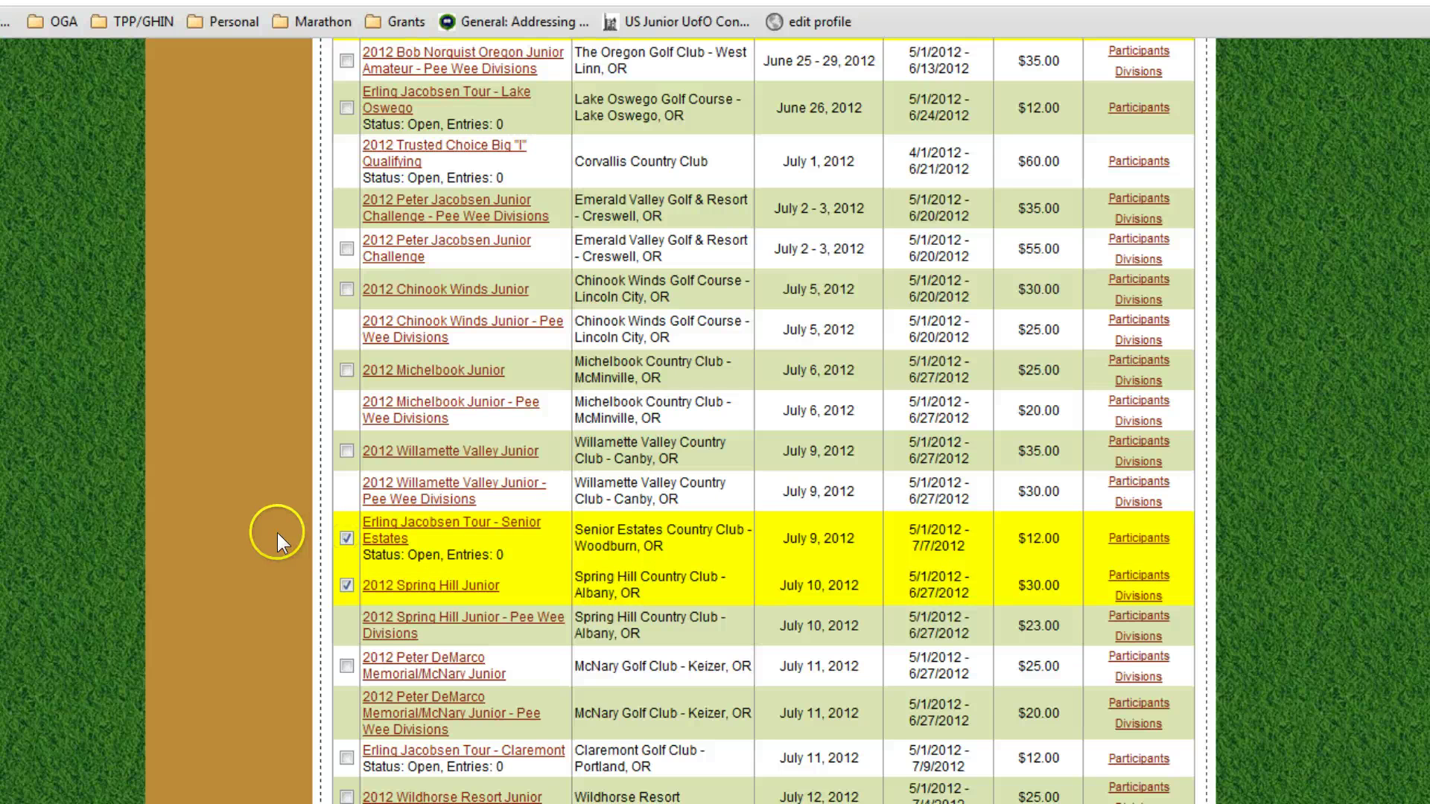
click(332, 482)
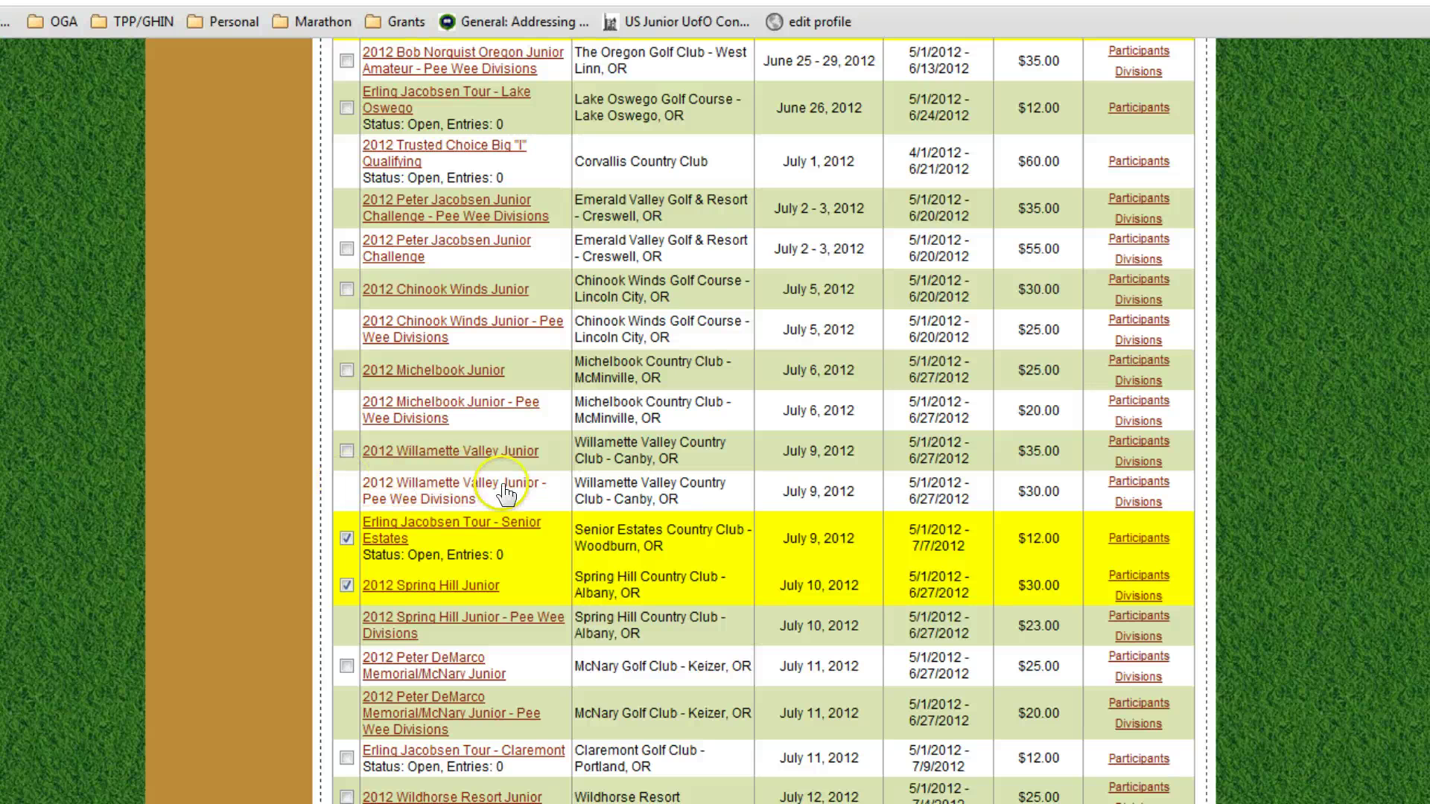
click(383, 500)
click(342, 491)
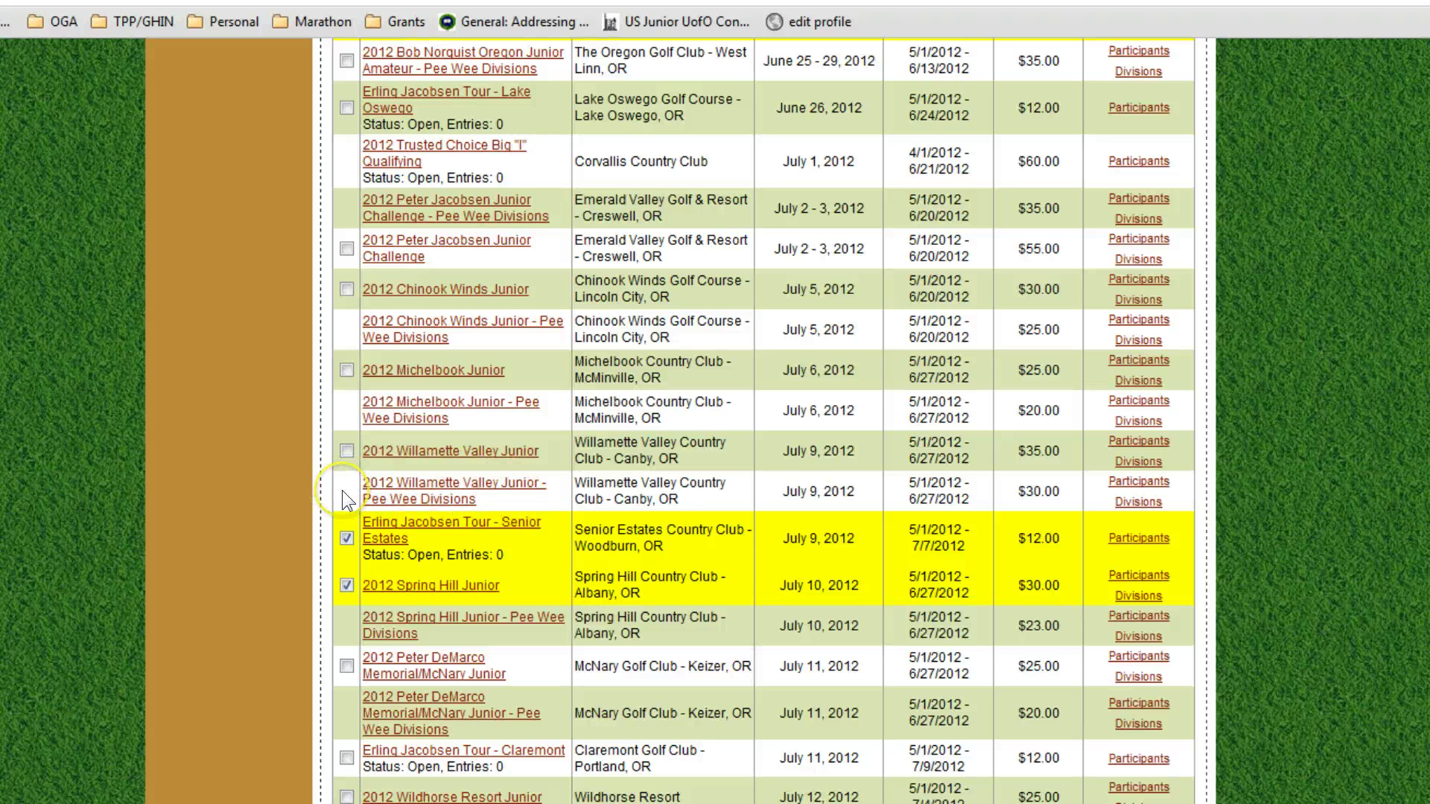
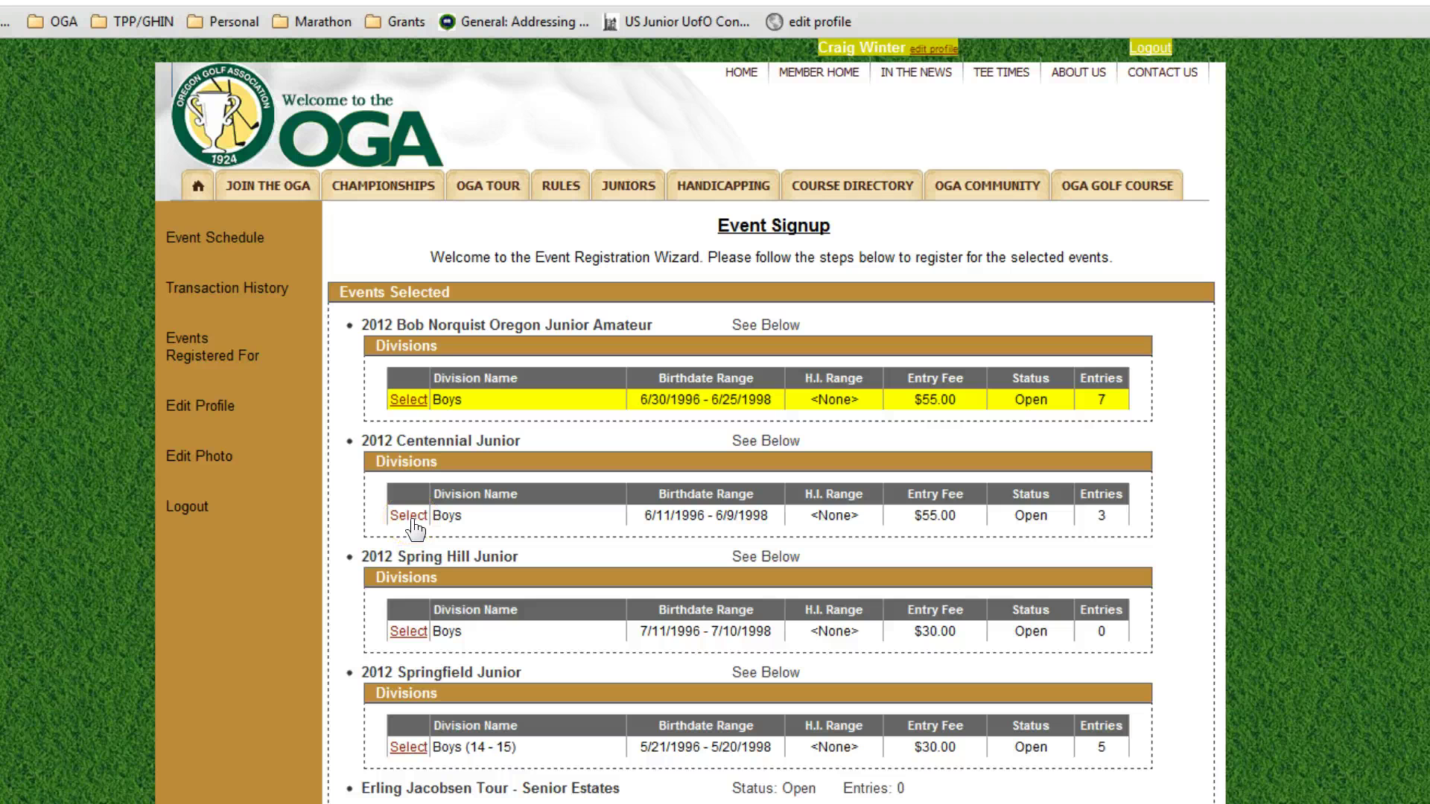
- Select the Boys divisions for 2012 Centennial, Spring Hill and Springfield Junior (14 - 15), then continue
click(411, 518)
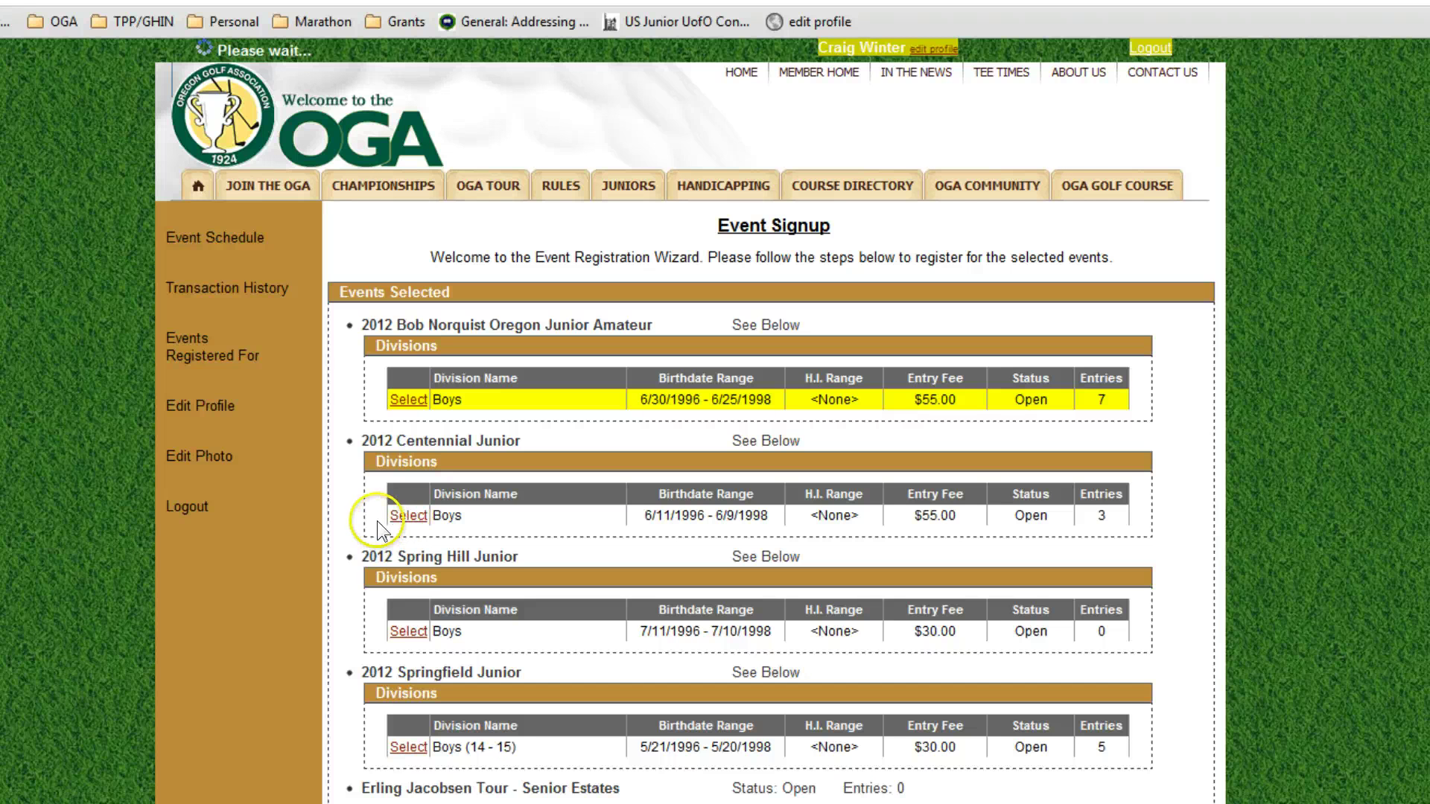
click(403, 627)
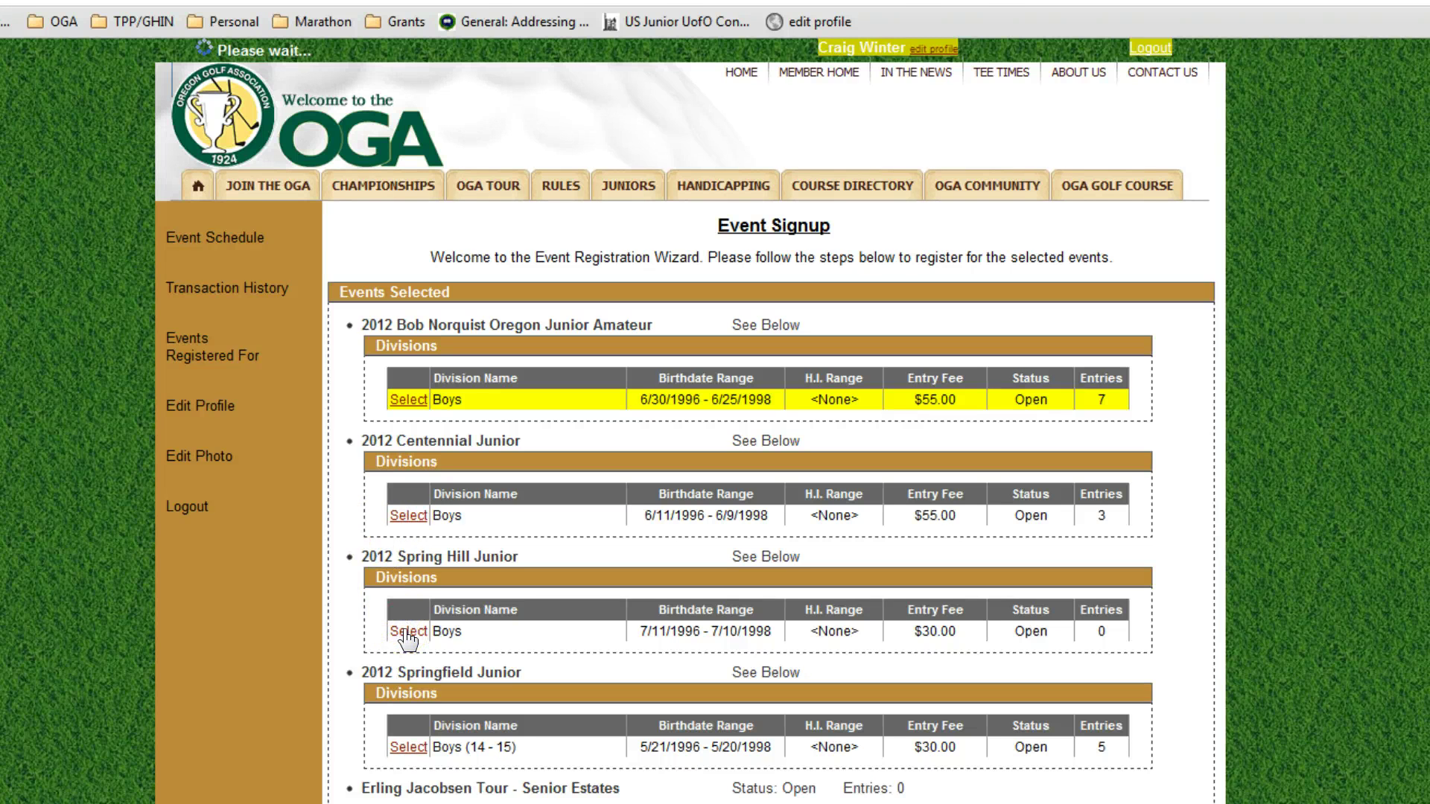
click(403, 744)
click(345, 704)
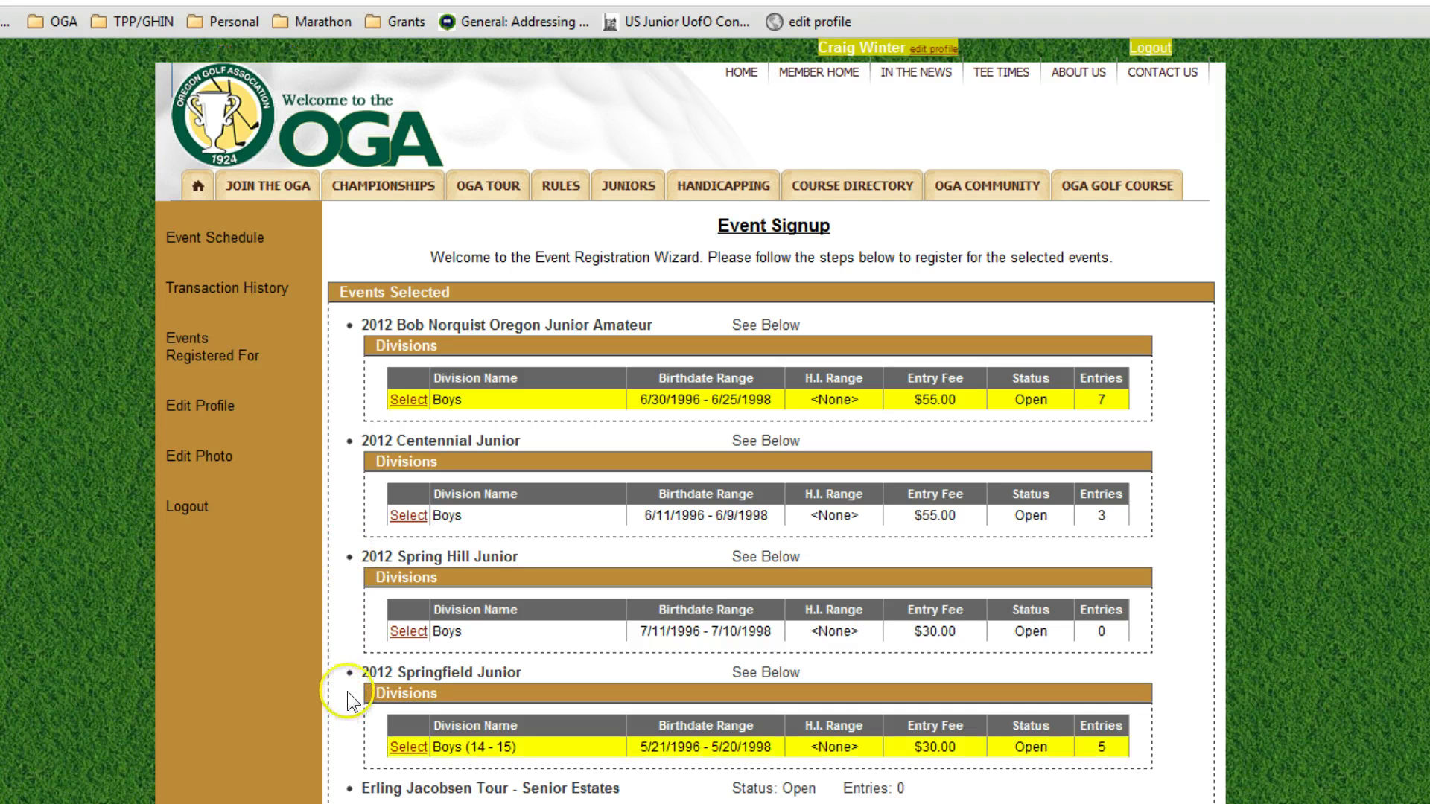
click(409, 632)
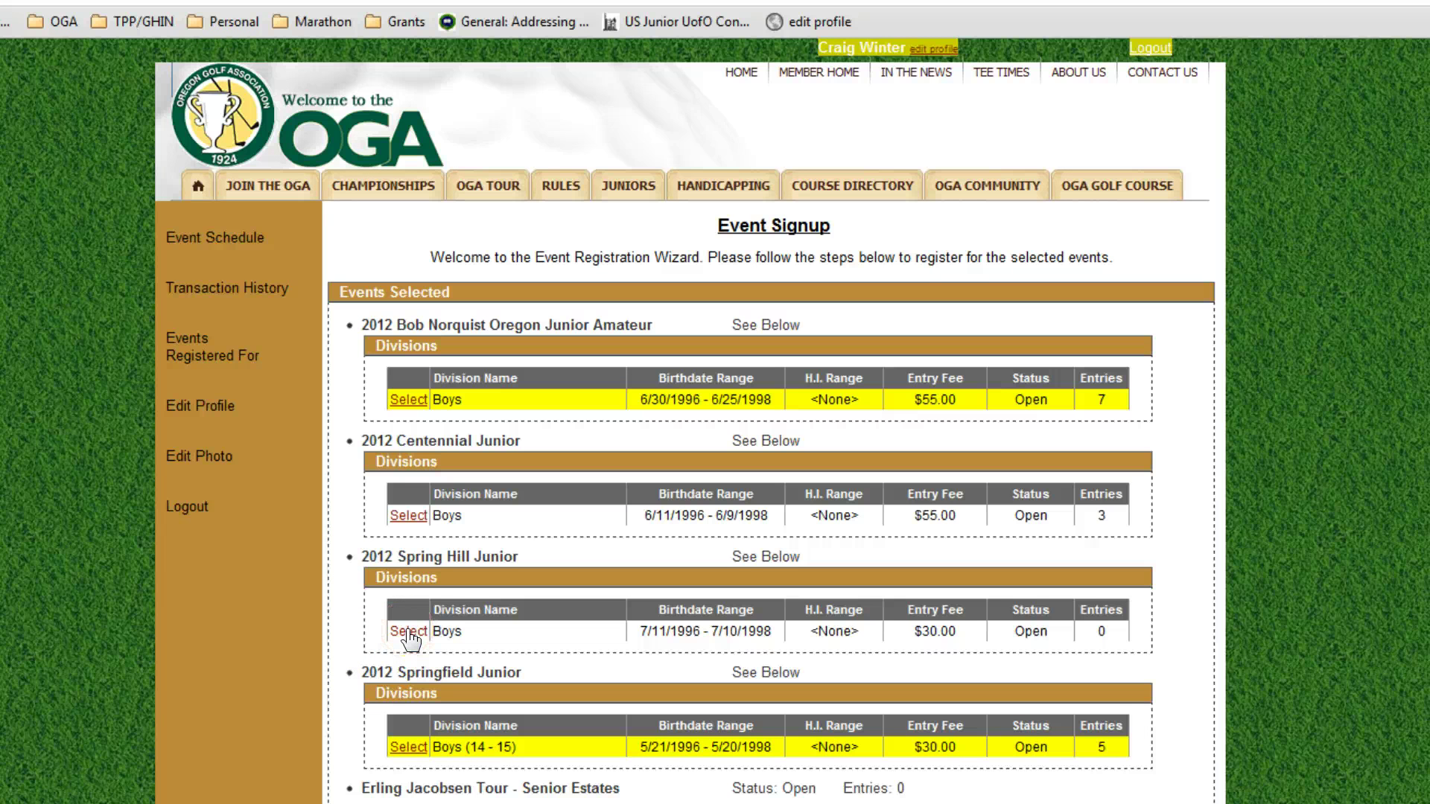
click(409, 632)
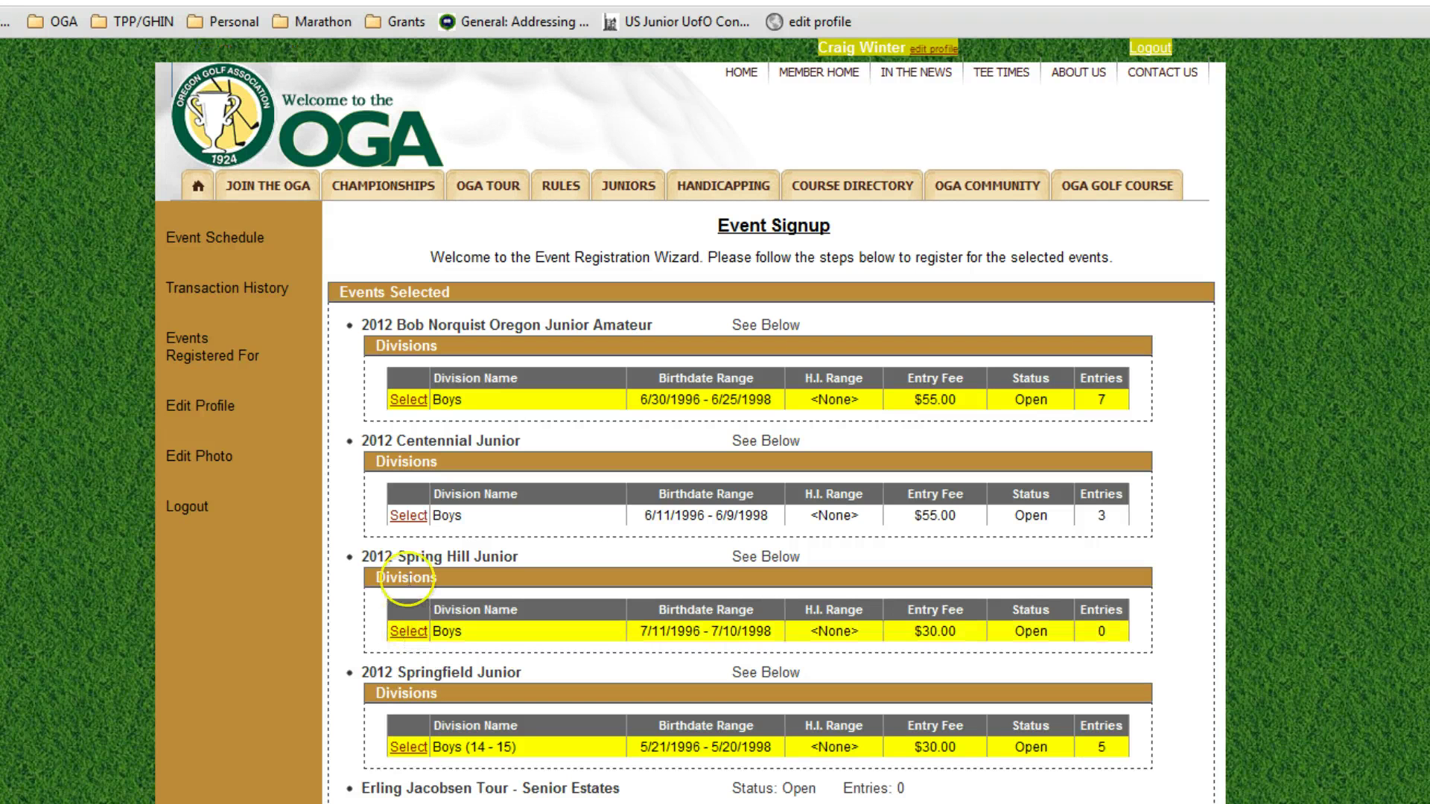
click(409, 515)
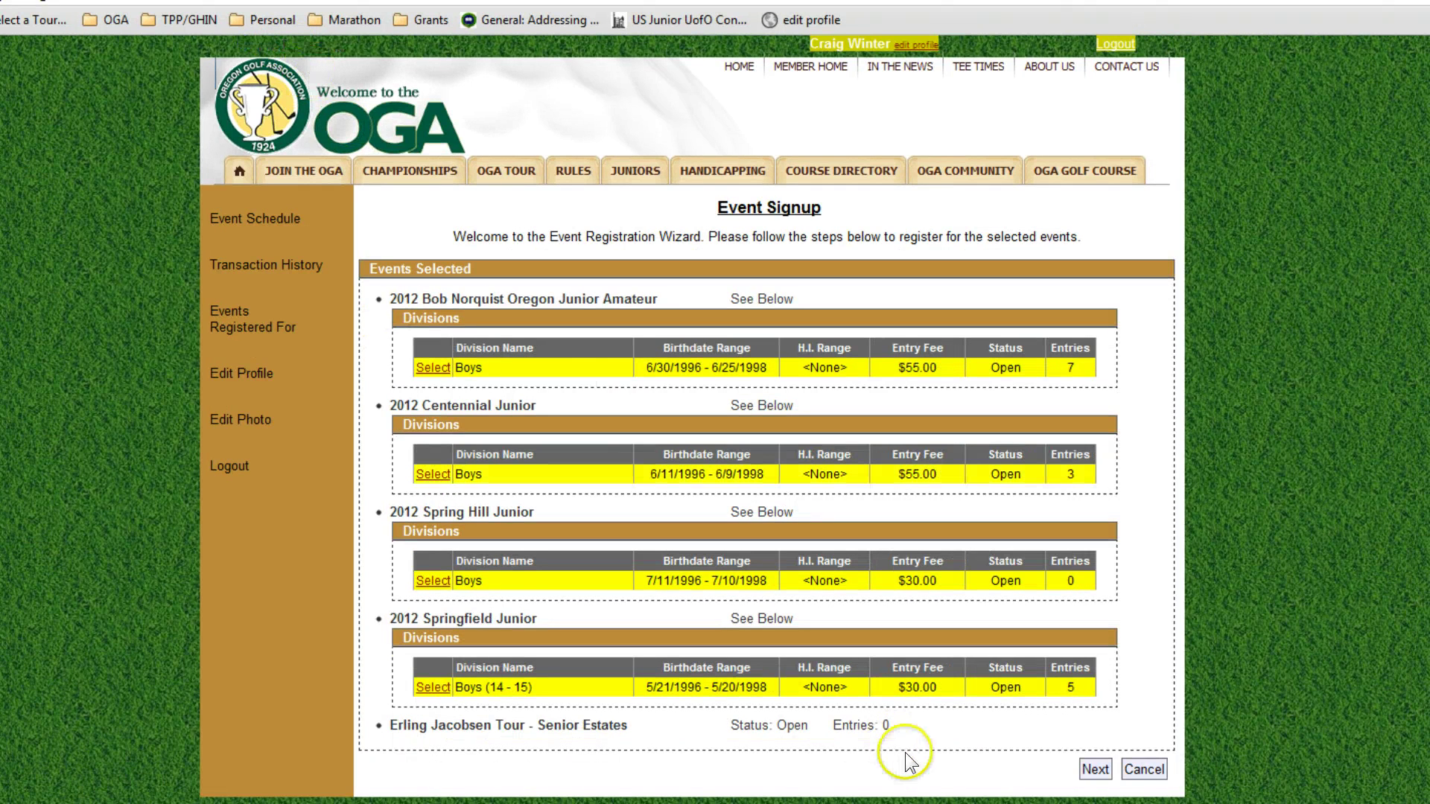
click(1095, 775)
click(1093, 770)
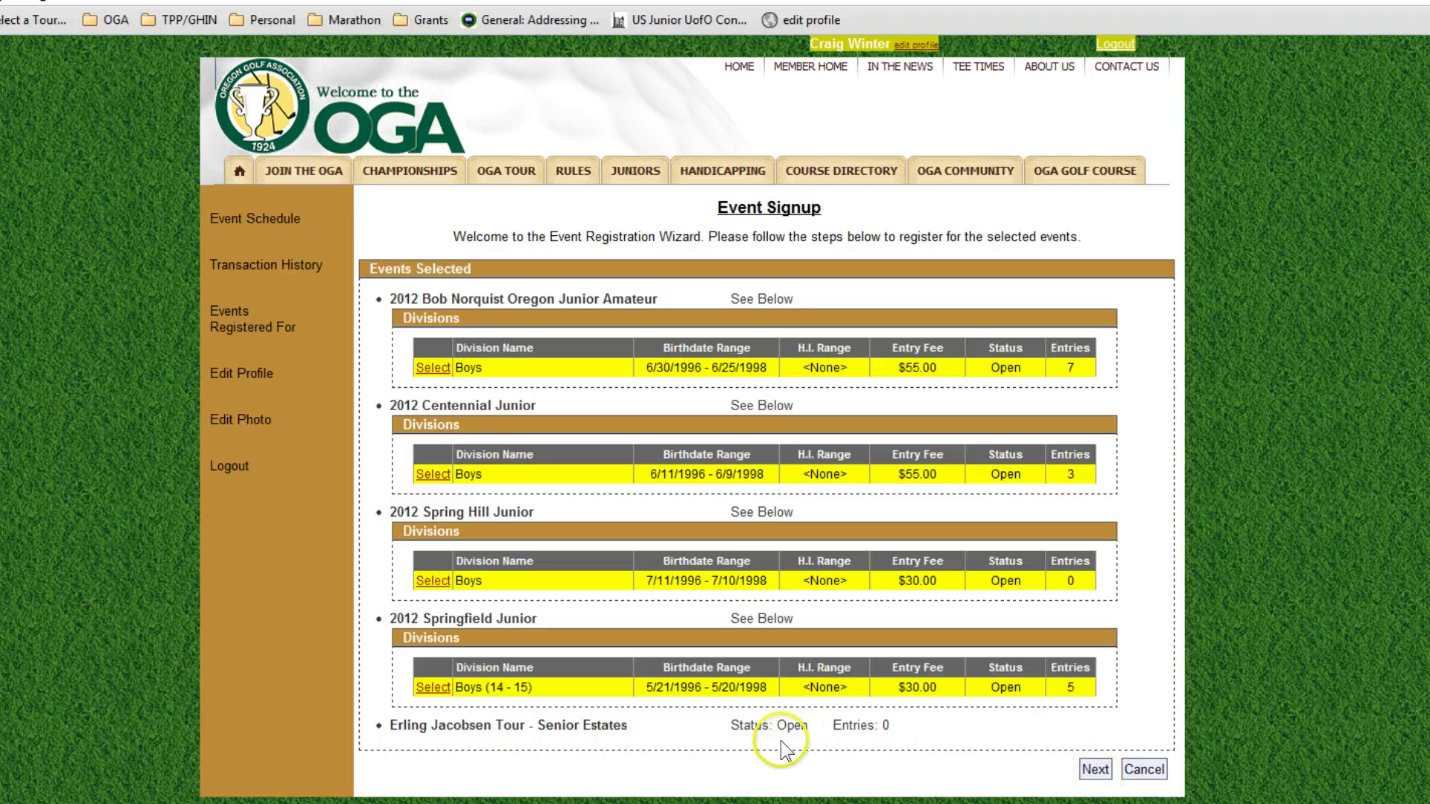
- Tick 'I have read, understood, and accept these conditions' and proceed to the player information form
click(1093, 771)
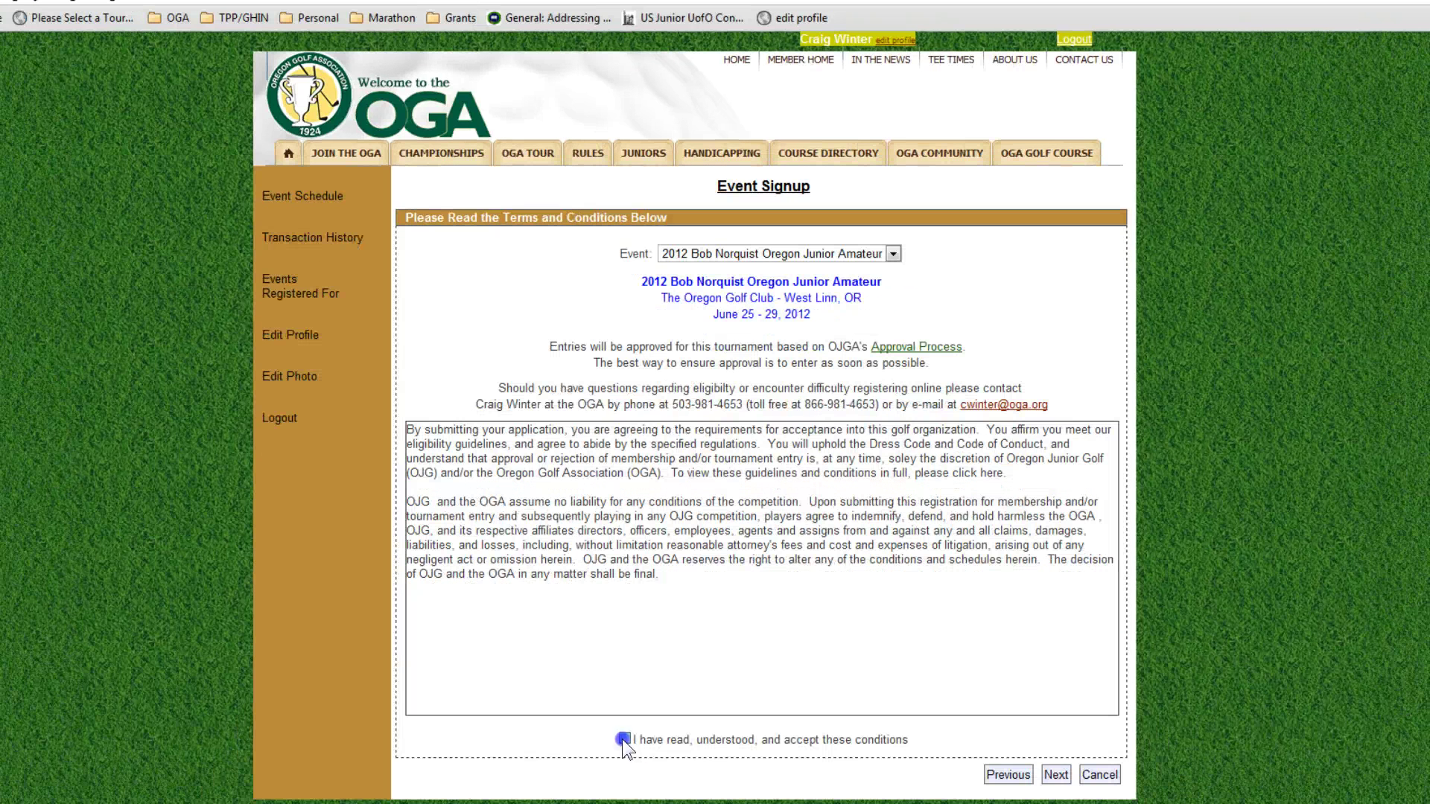
click(624, 739)
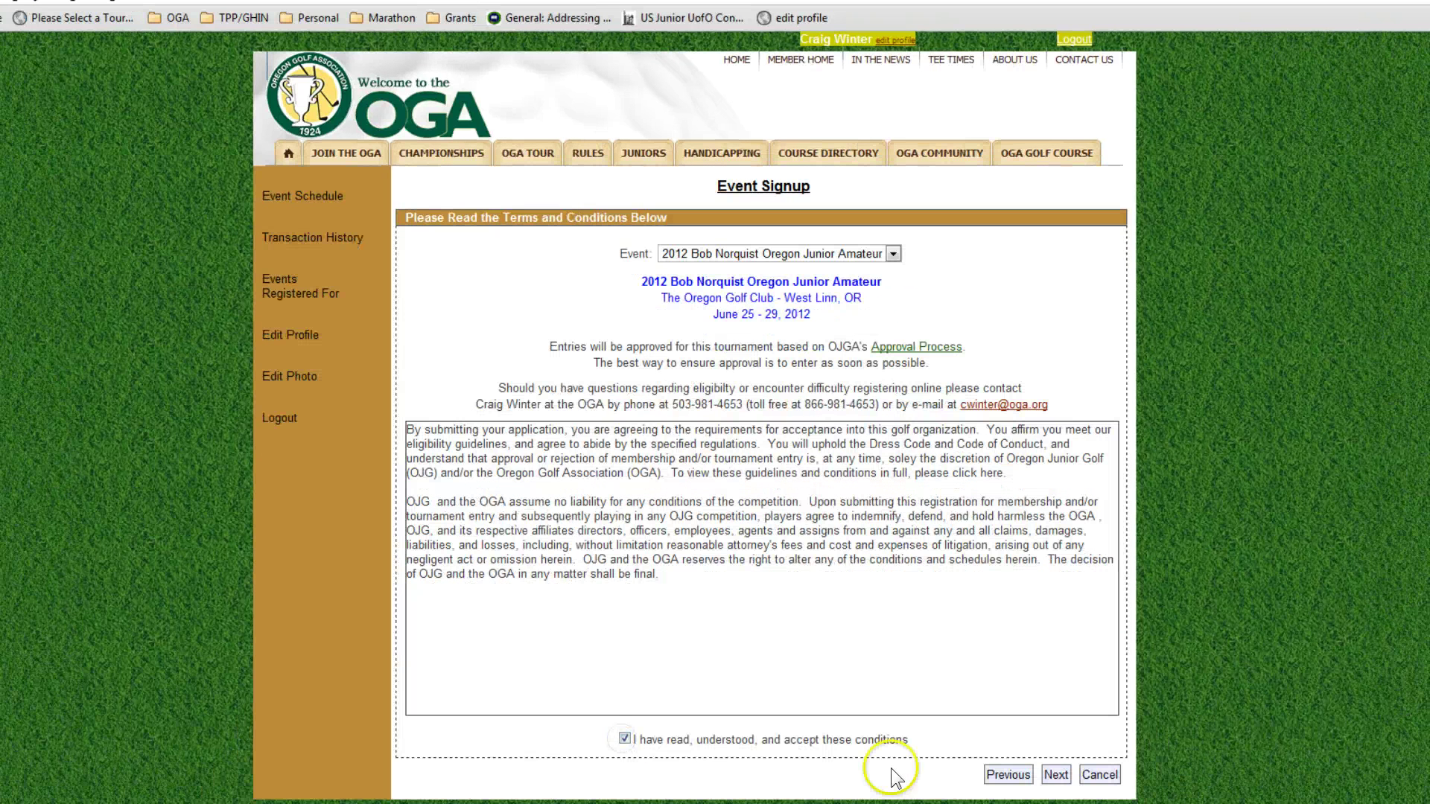
click(1056, 775)
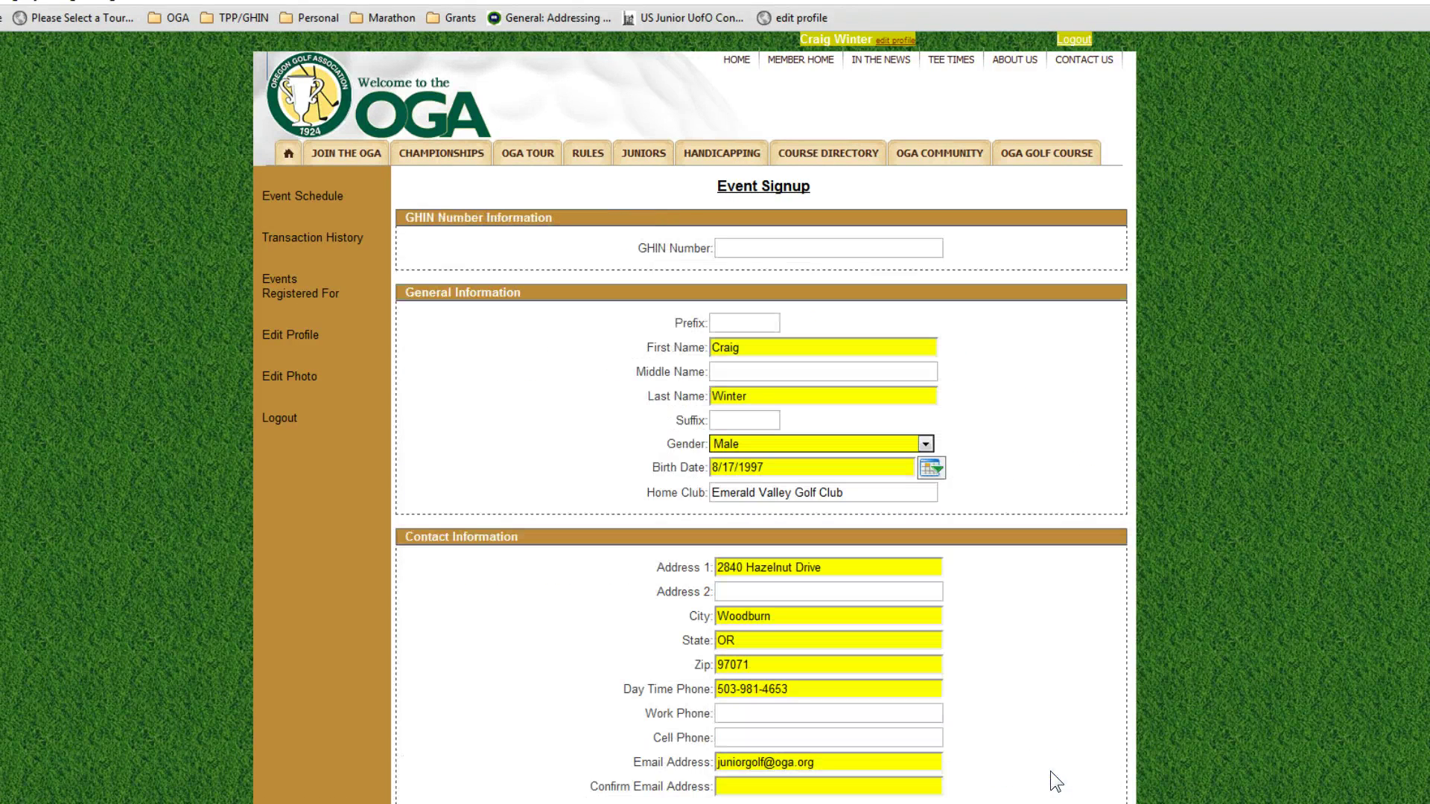
- Copy the Email Address into Confirm Email Address so they match, then proceed to the questionnaires
drag(820, 761, 672, 761)
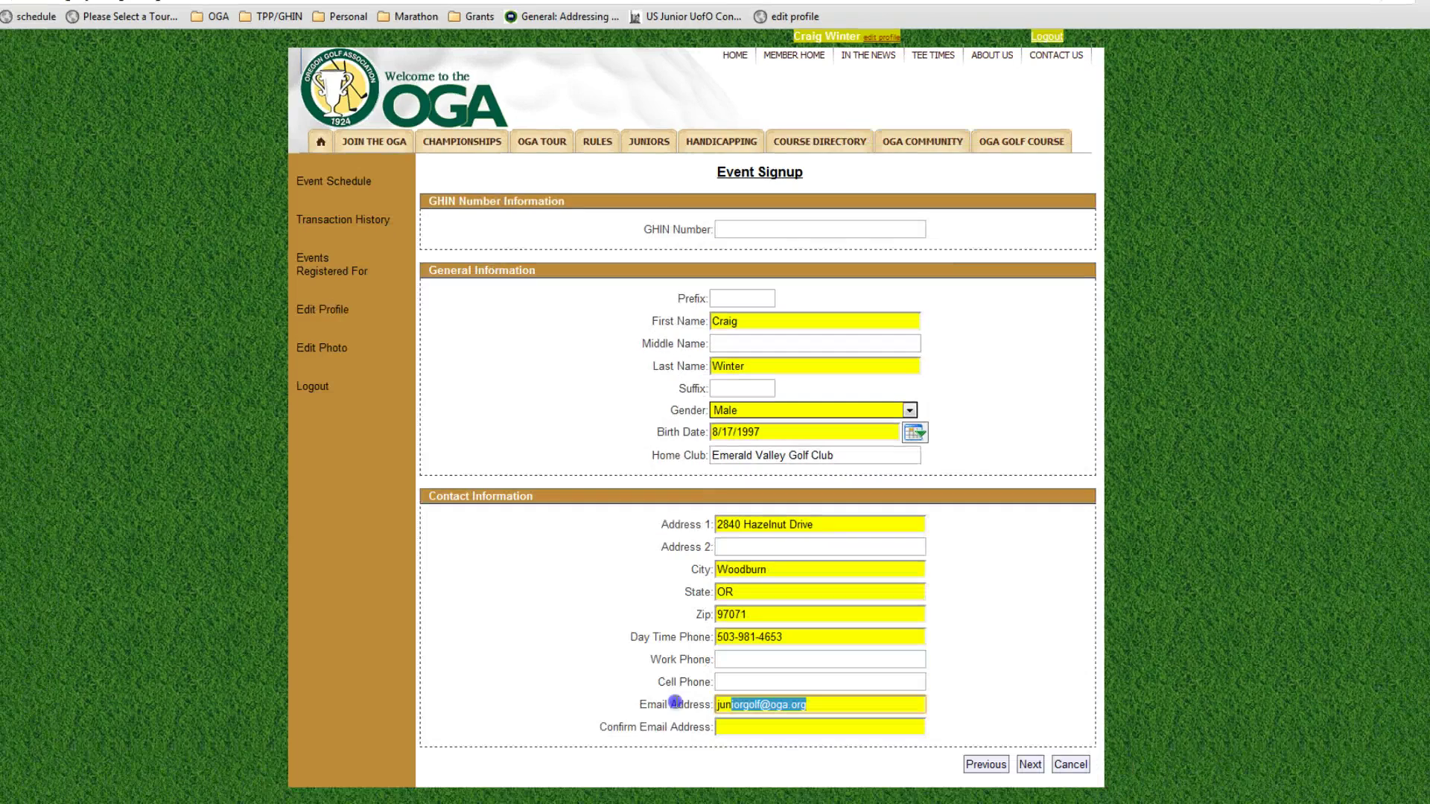
drag(675, 702, 669, 705)
key(ctrl+c)
click(721, 727)
key(ctrl+v)
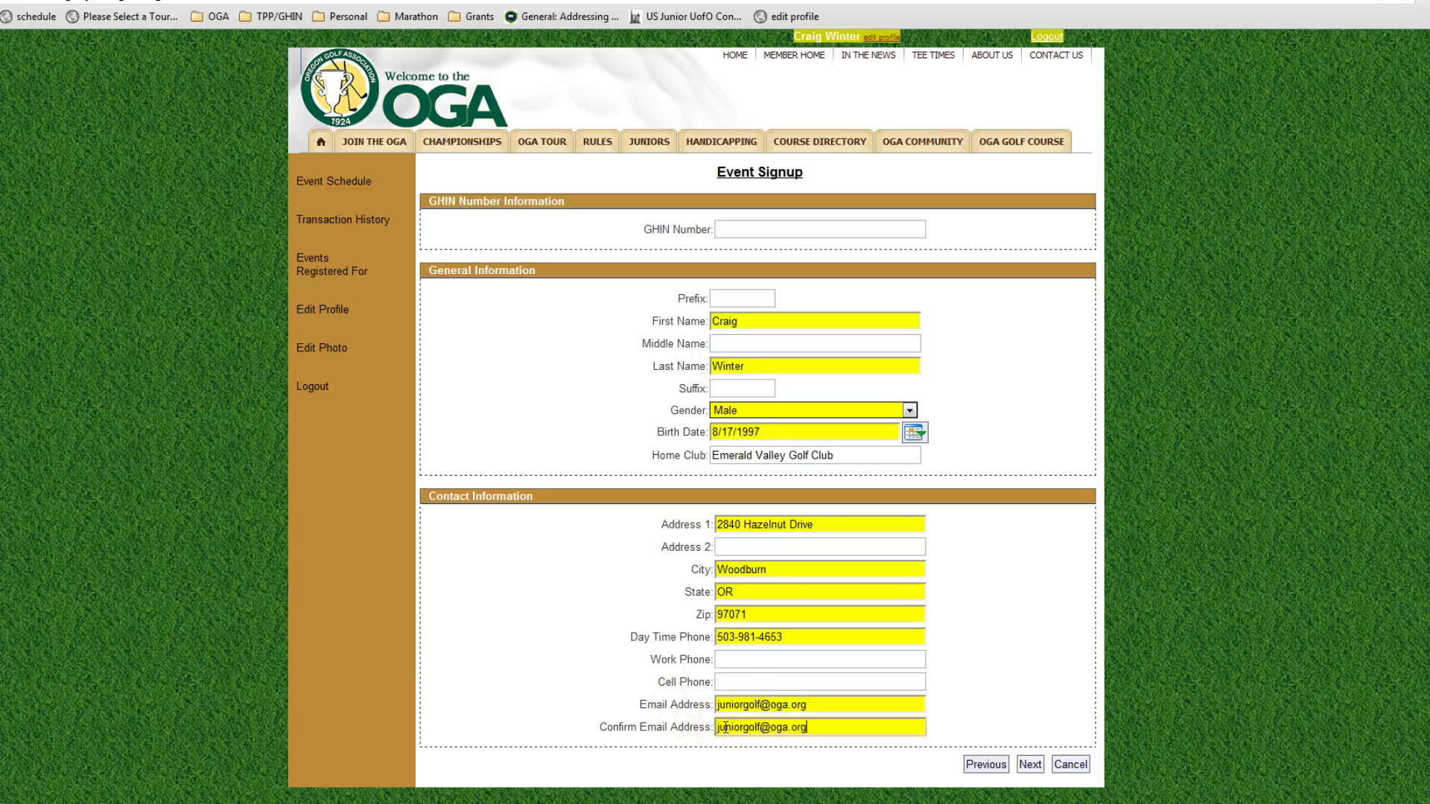
click(996, 594)
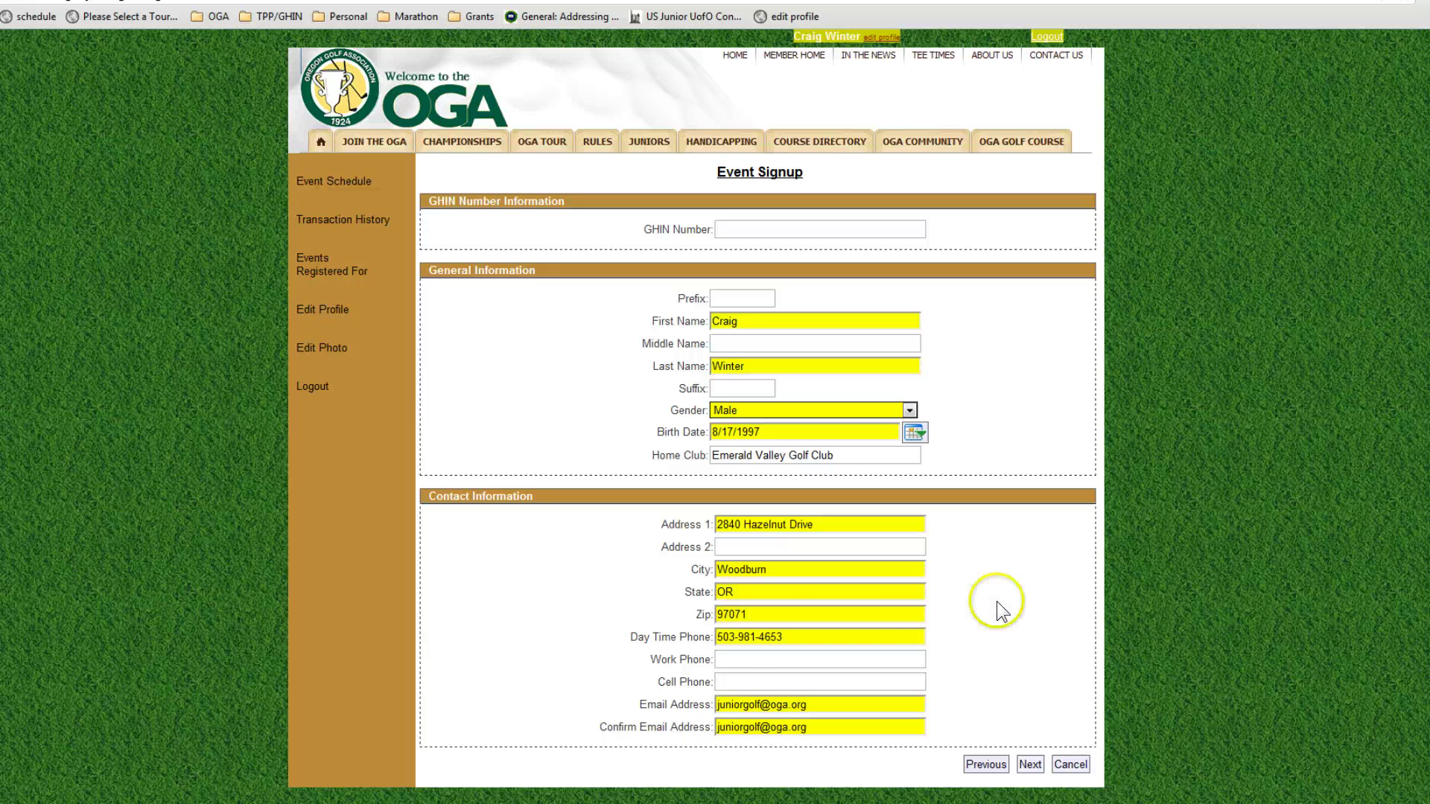
click(1031, 766)
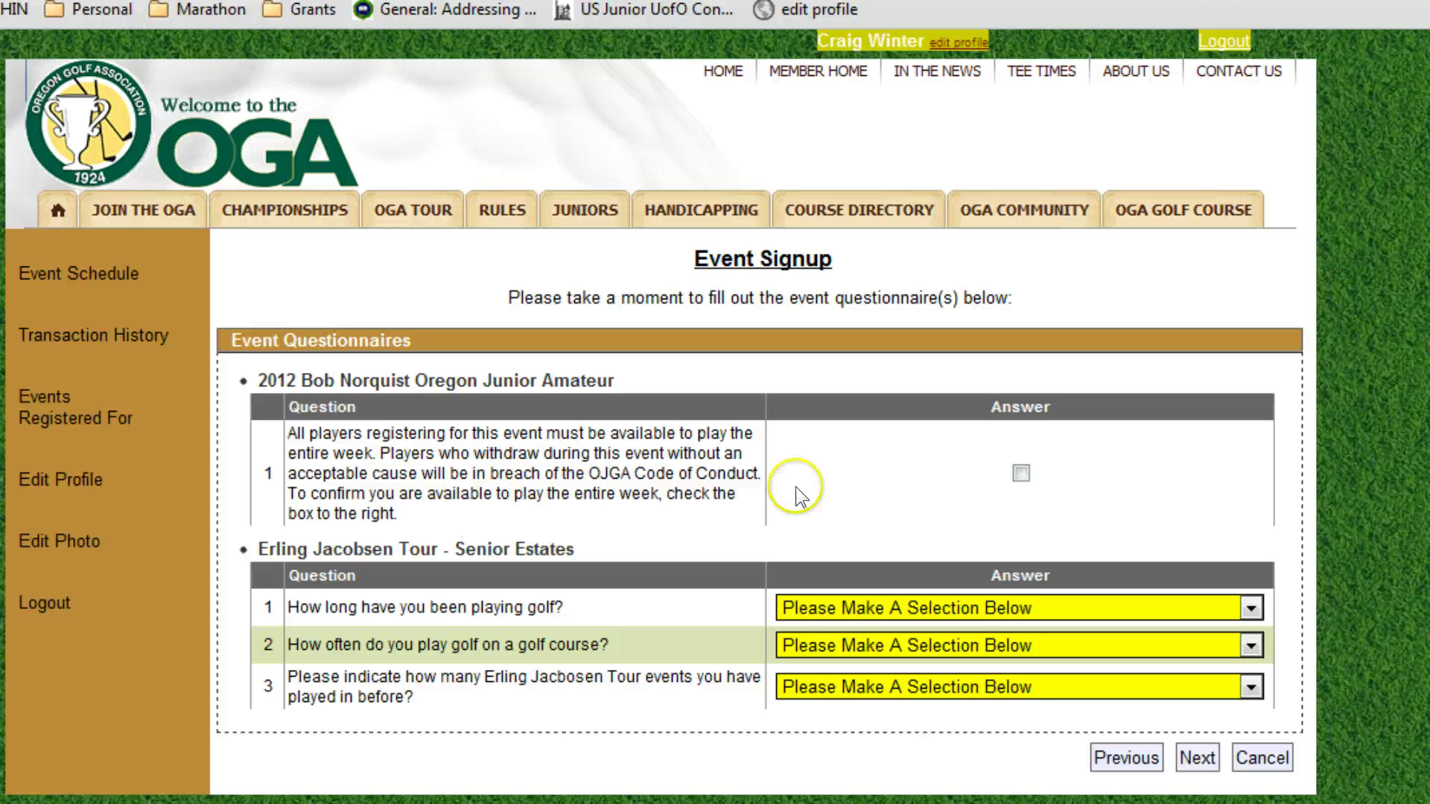
- Confirm full-week availability and answer Less than 1 year, Once a month and 3 to 5
click(1020, 473)
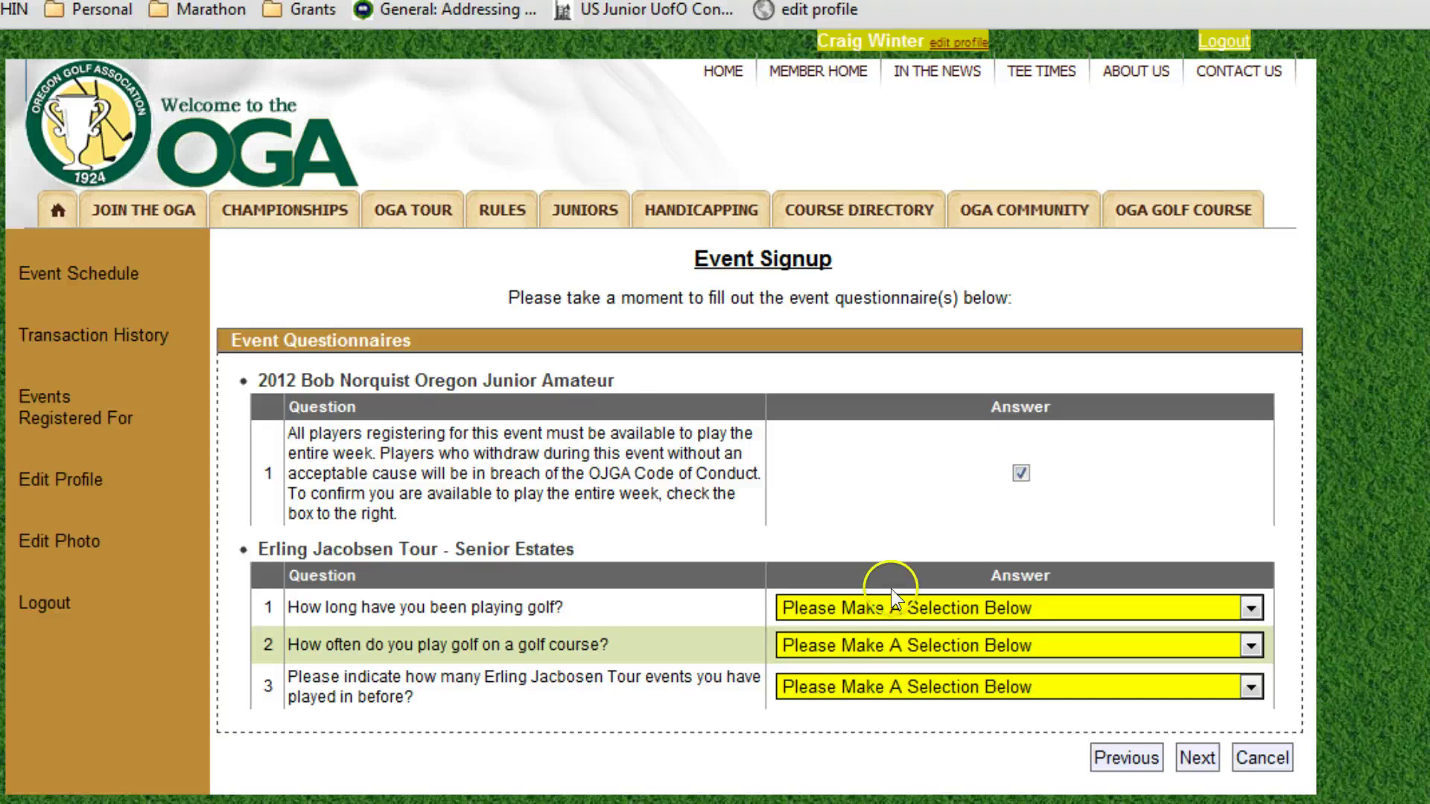
click(879, 607)
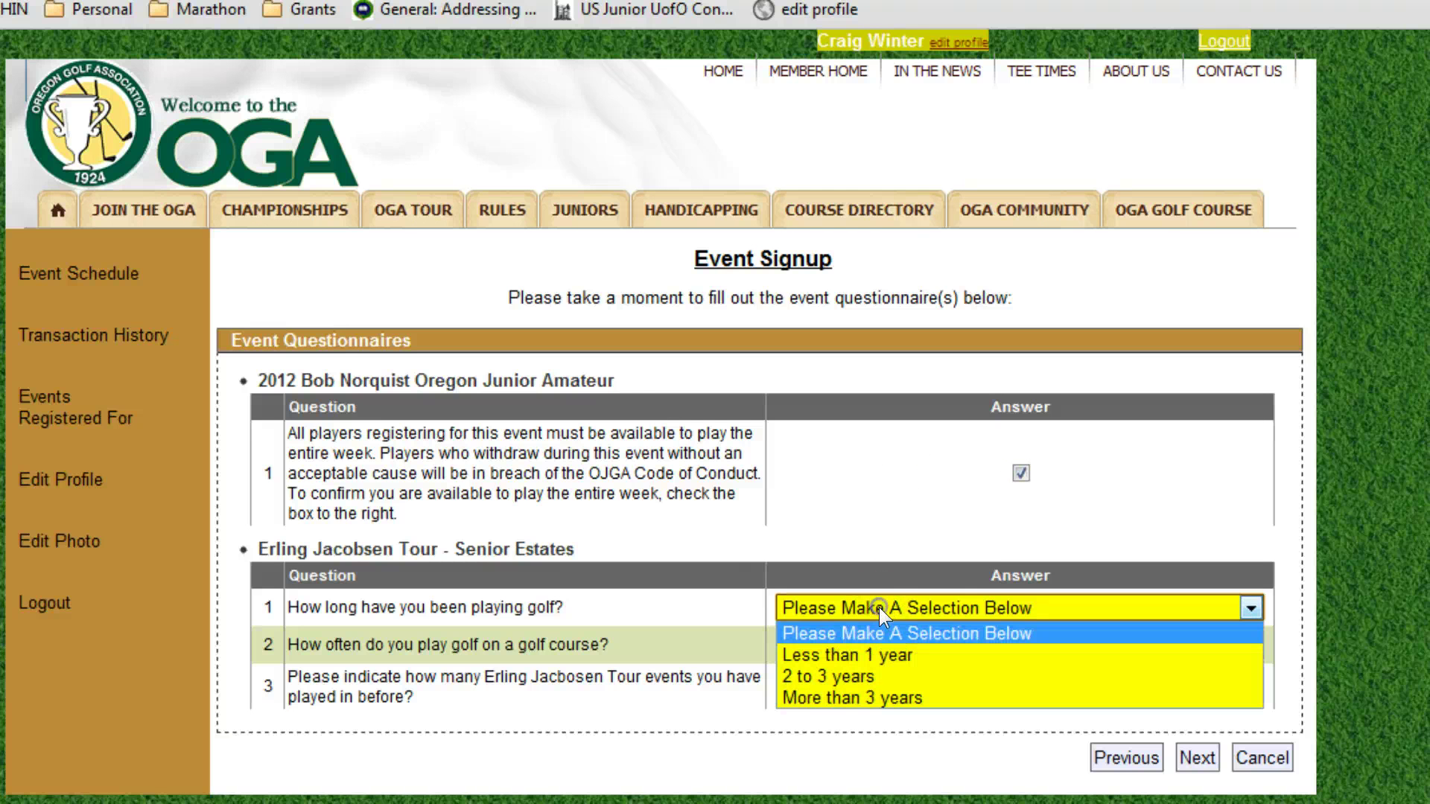
click(869, 653)
click(869, 646)
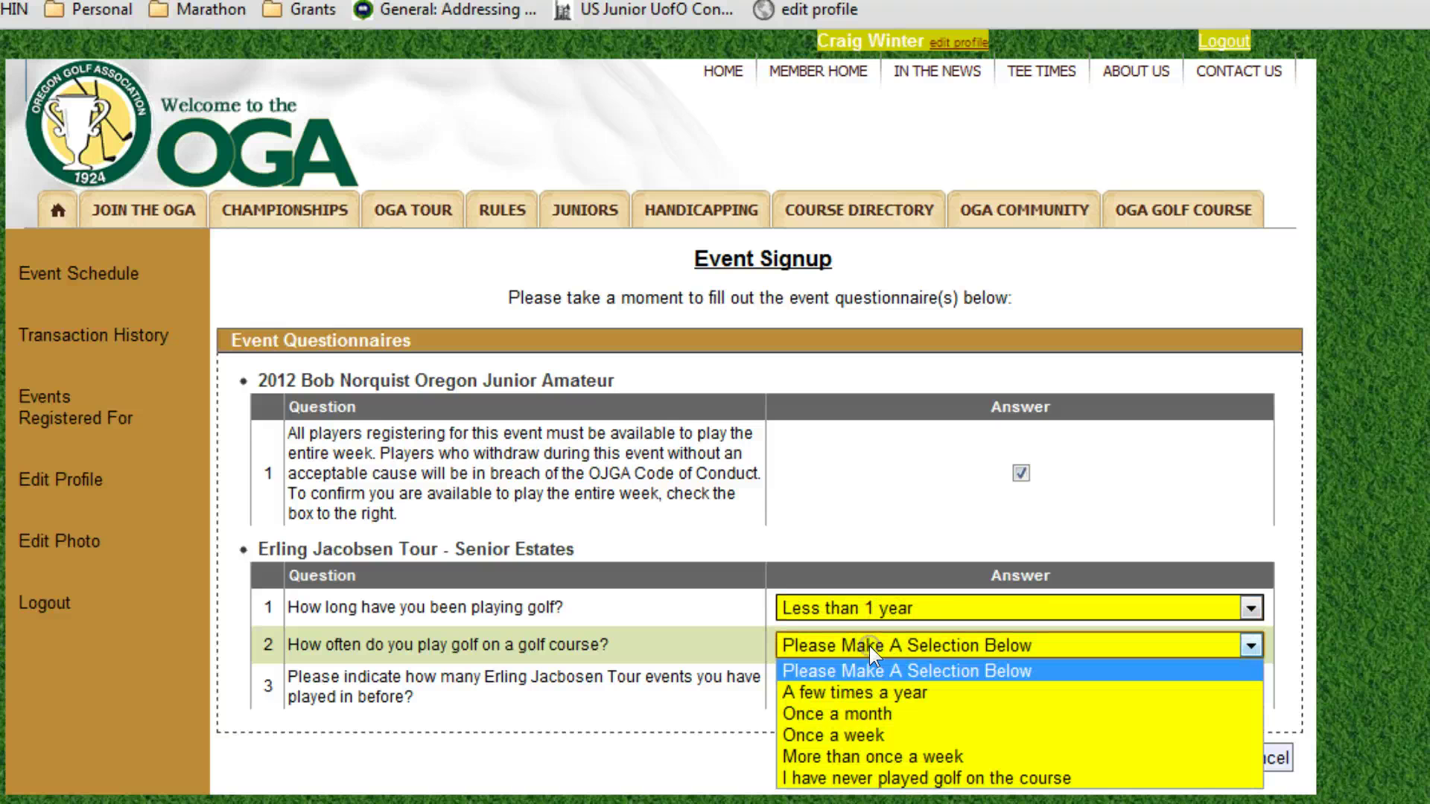
click(857, 713)
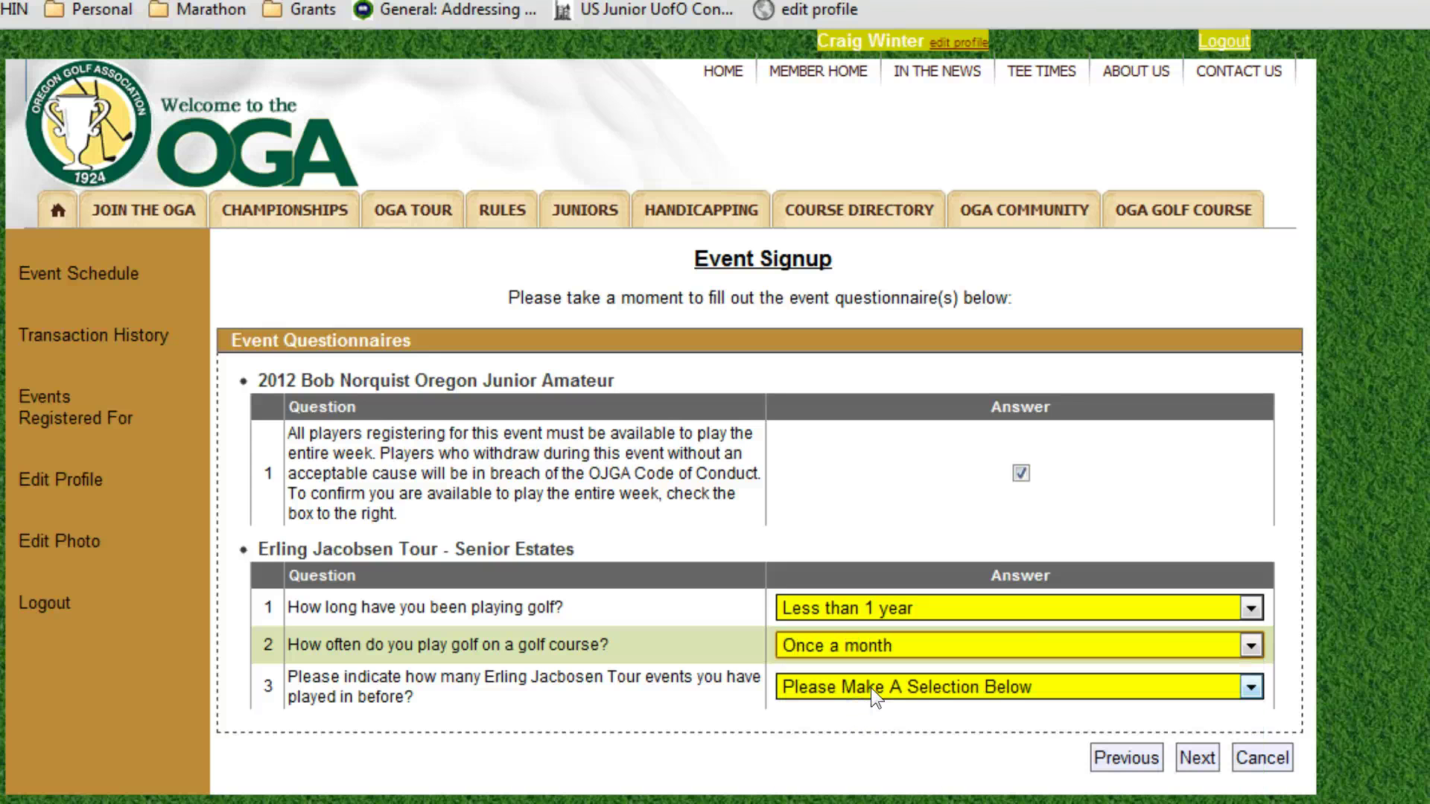
click(870, 687)
click(856, 773)
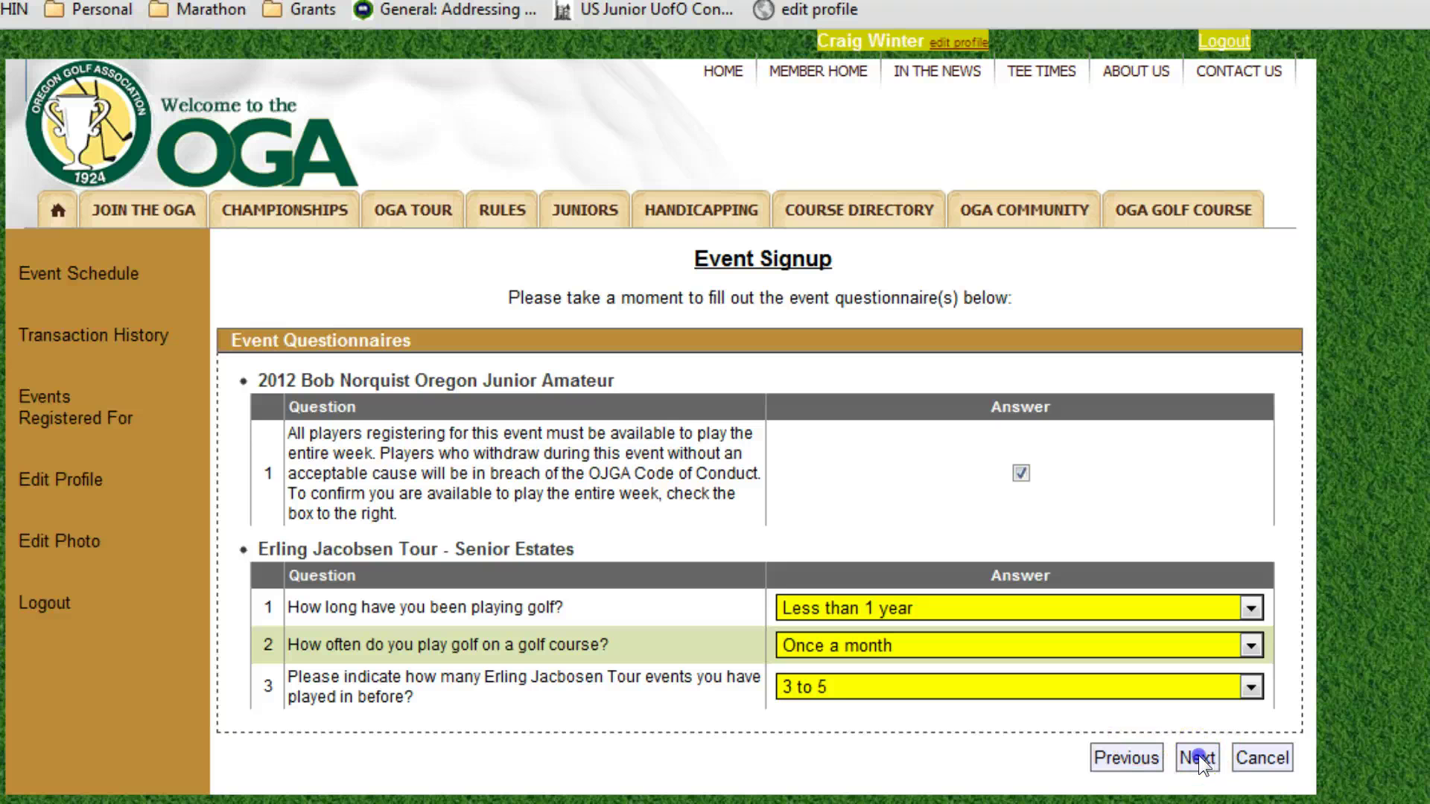
click(1197, 758)
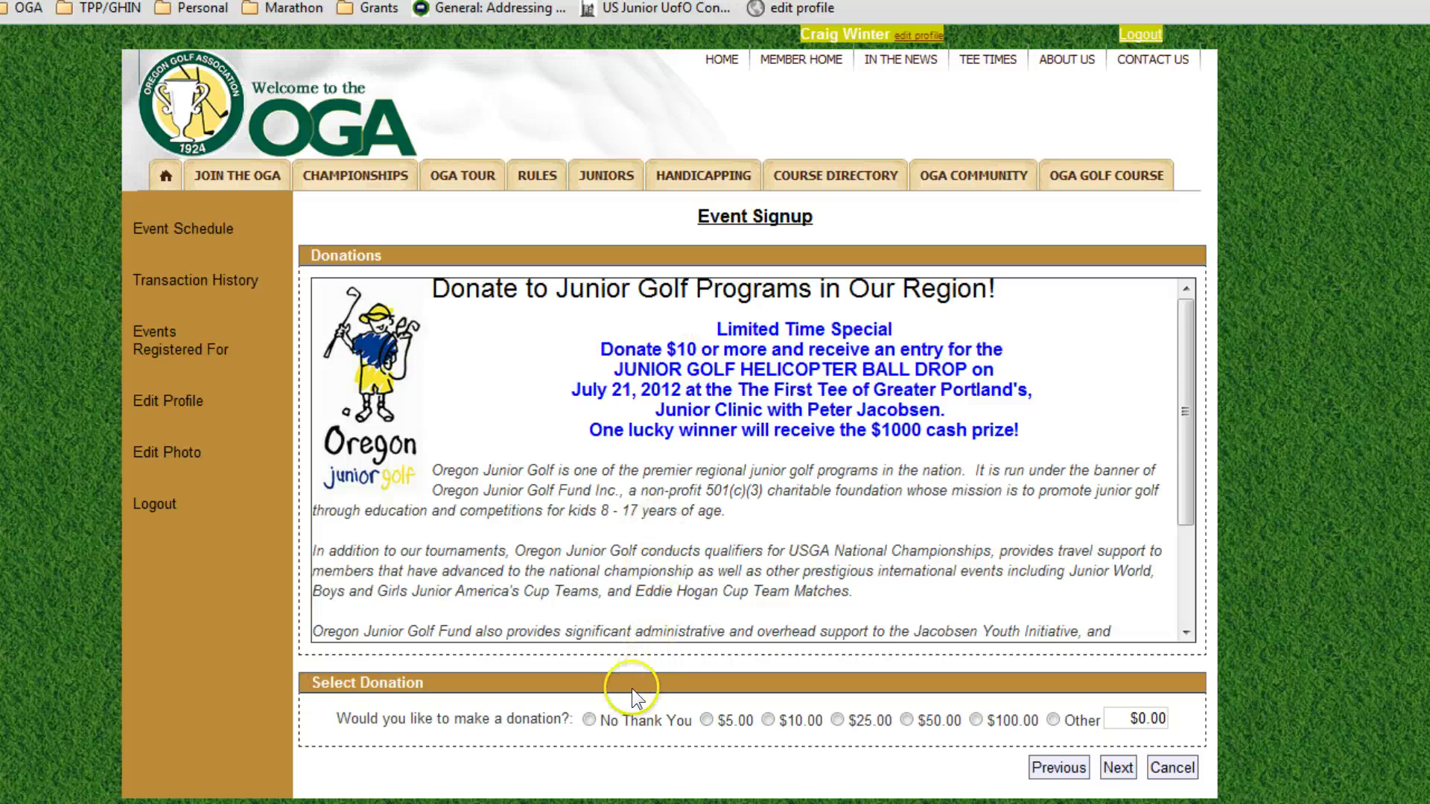
- Choose 'No Thank You' for the donation and proceed to the $12.00 Transaction Summary
click(589, 719)
click(1119, 769)
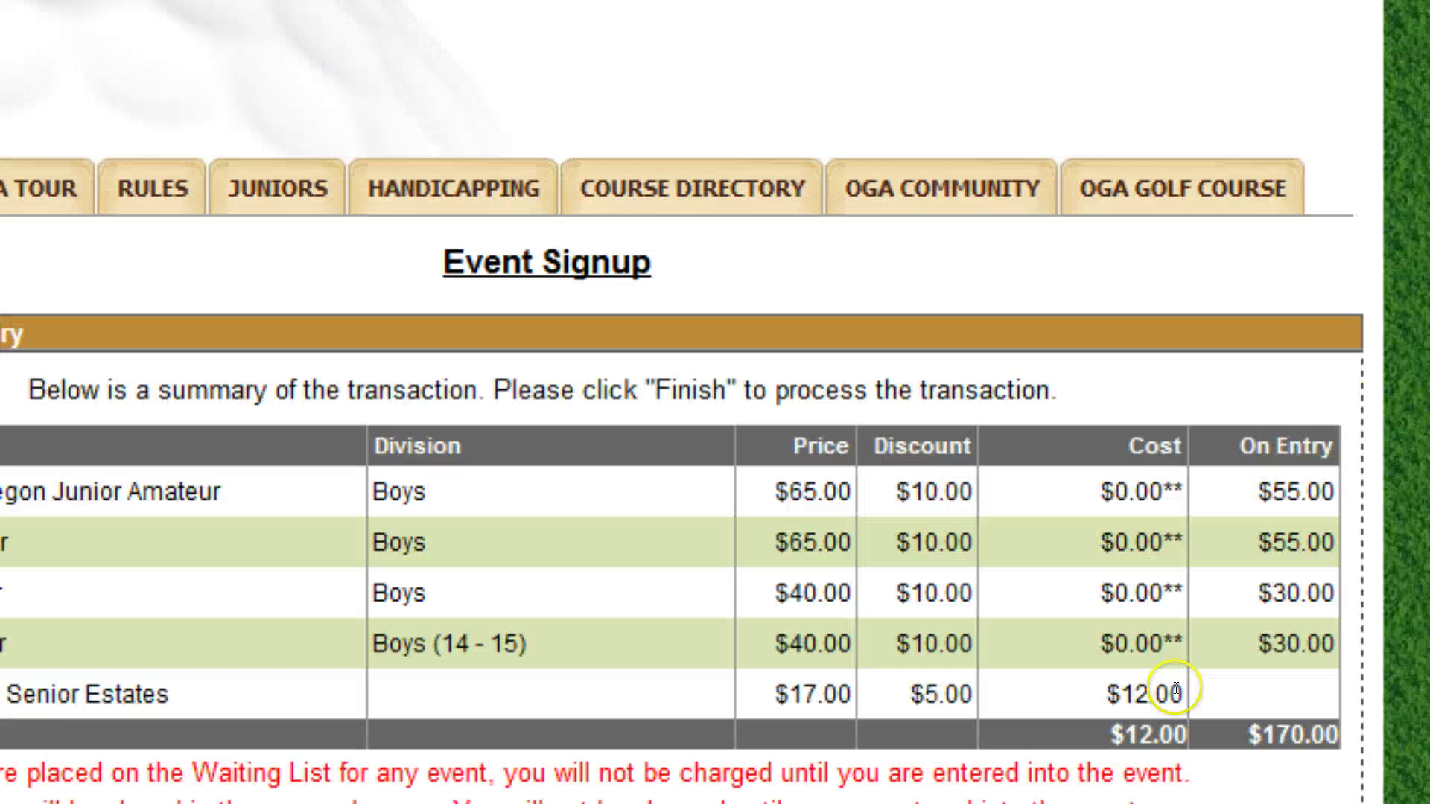
- Review the four junior event costs, then switch to entering new credit card details
drag(1093, 476, 1176, 635)
click(1175, 637)
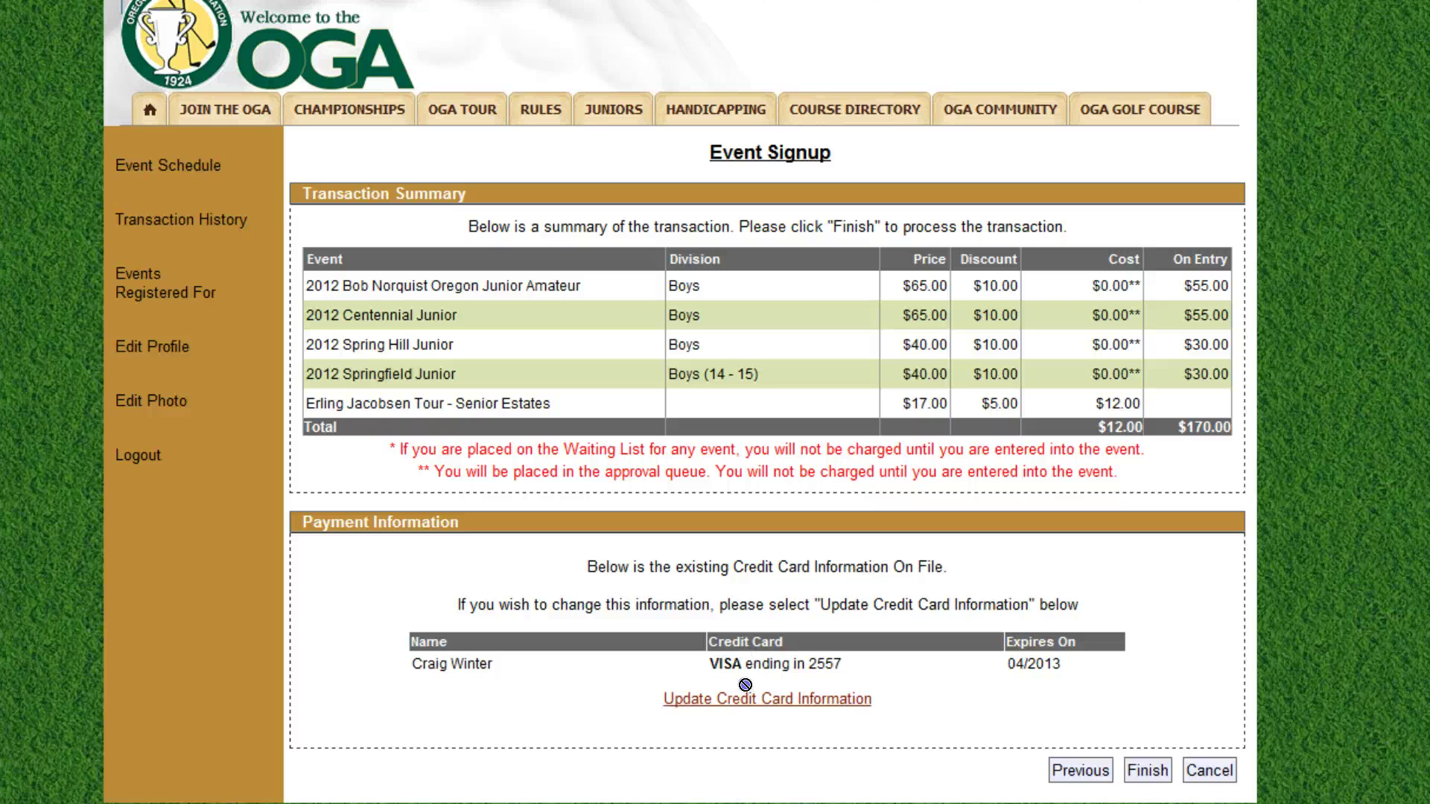
click(745, 696)
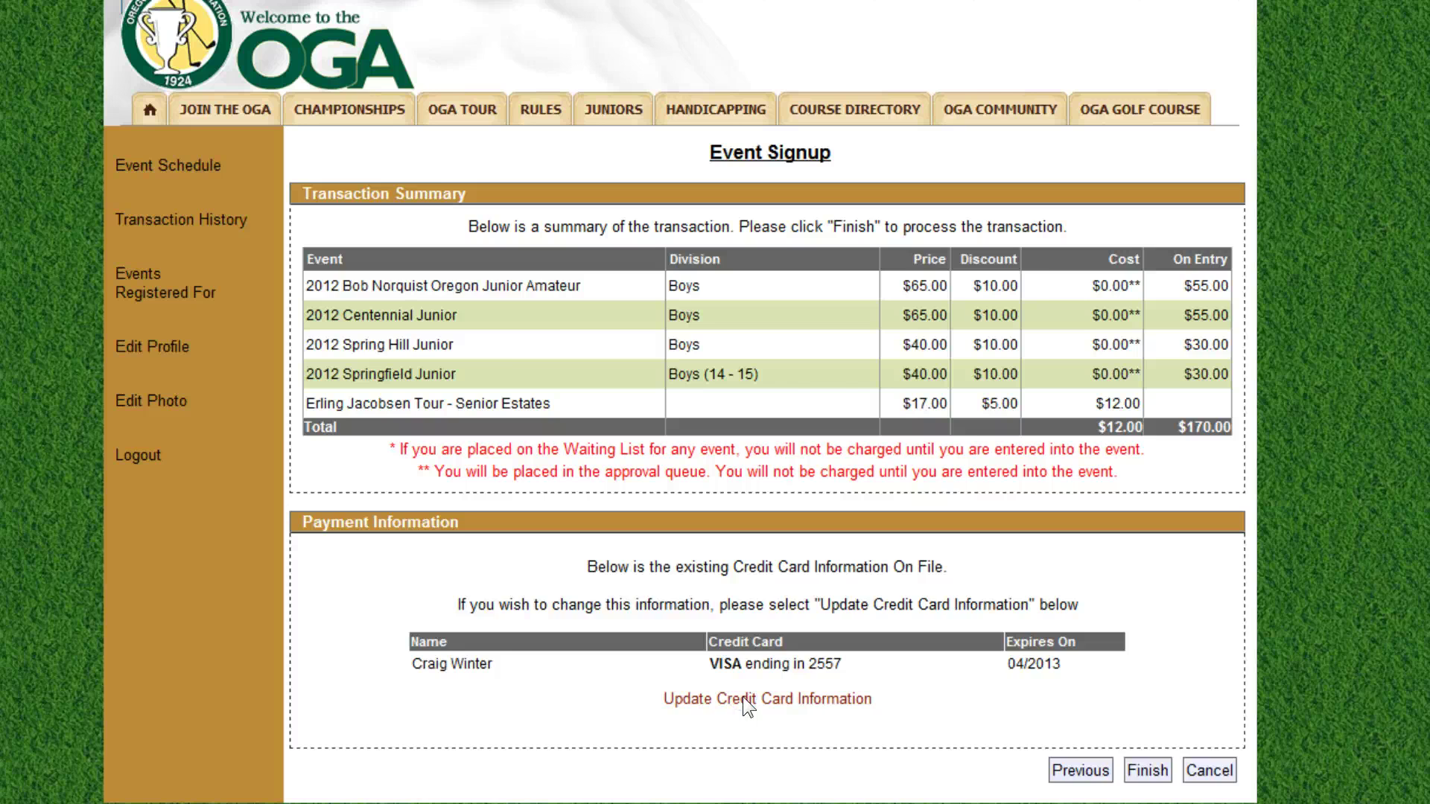
click(622, 799)
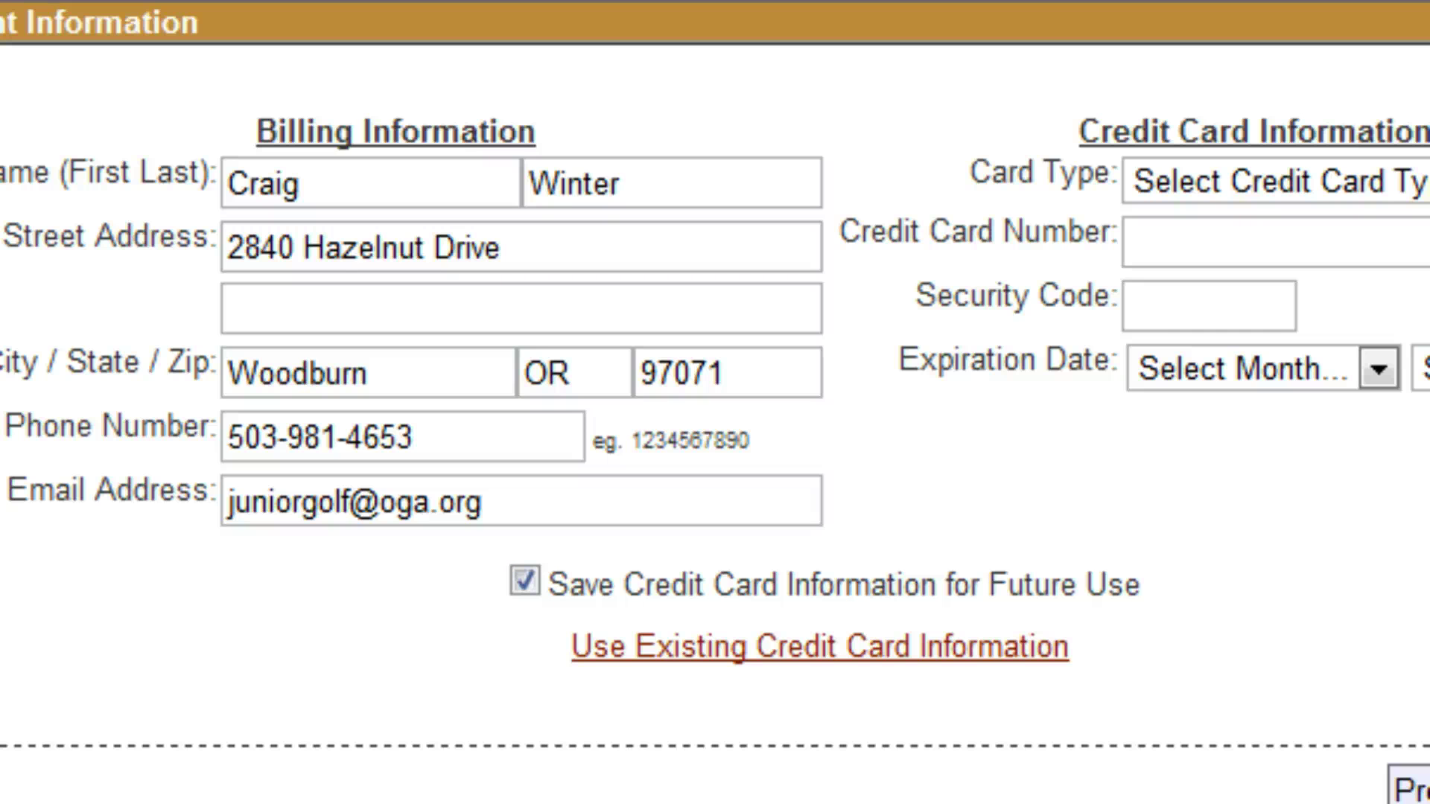
- Switch back to using the existing credit card on file
click(674, 647)
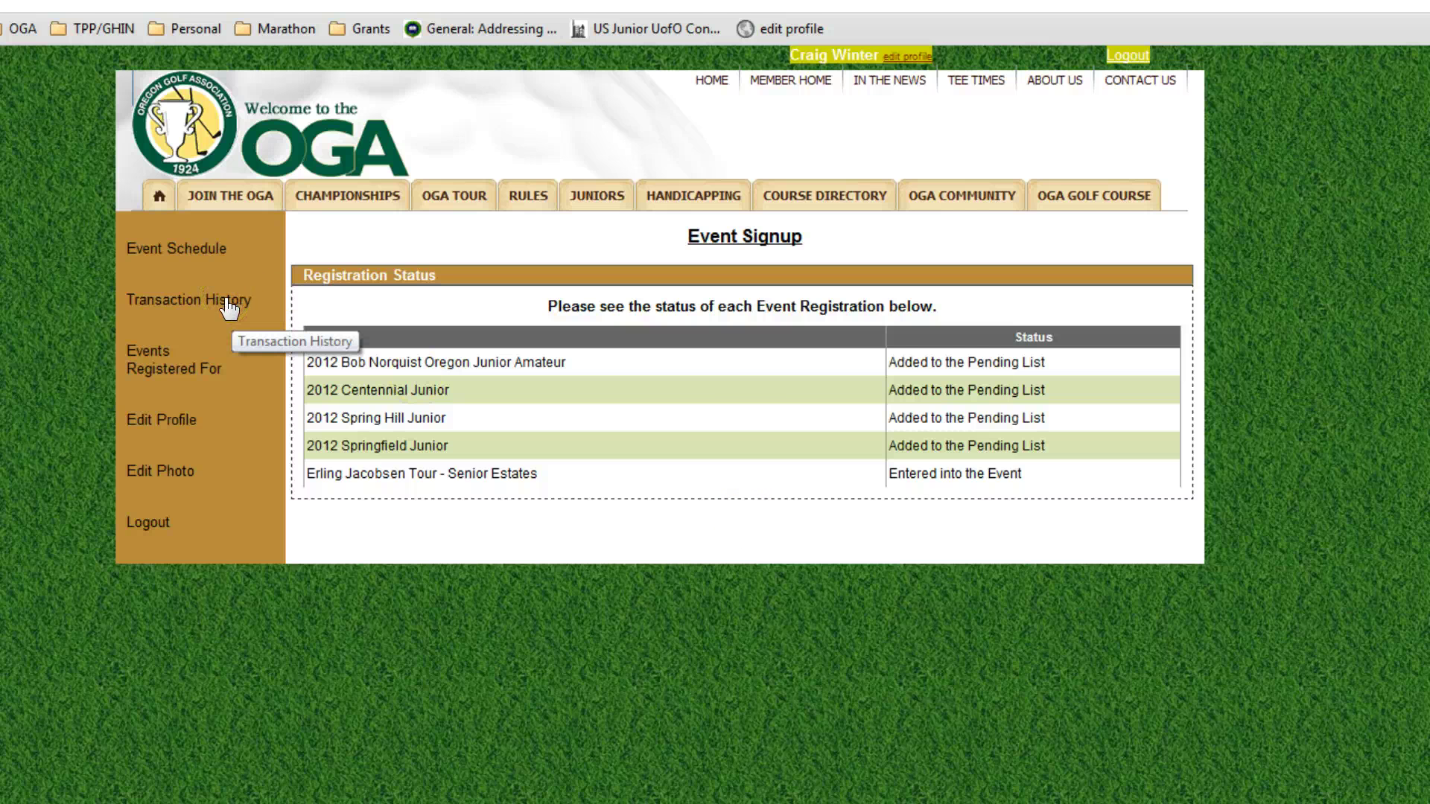
- From Events Registered For, withdraw 2012 Springfield Junior, then confirm withdrawing 2012 Centennial Junior
click(154, 349)
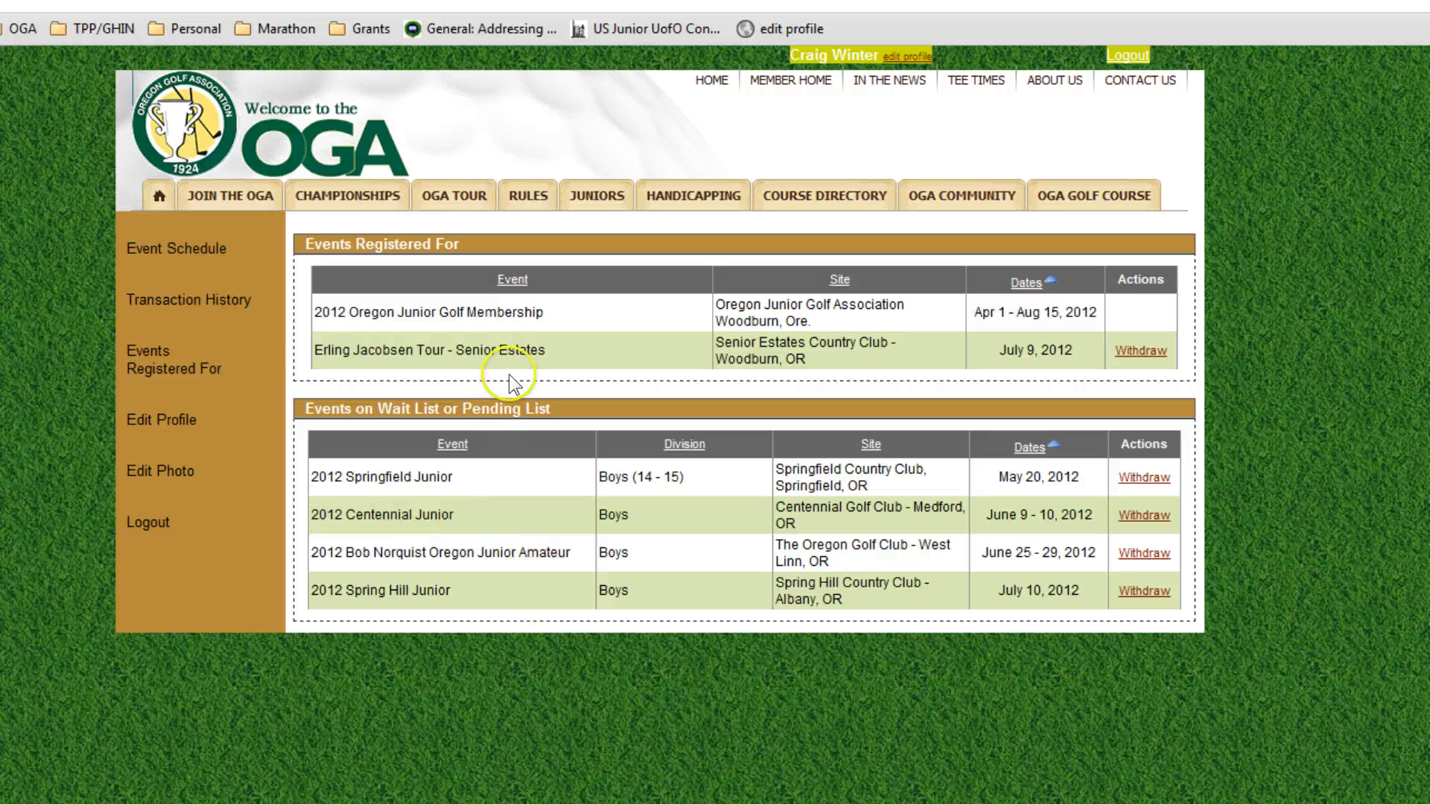
drag(376, 351, 548, 350)
click(383, 352)
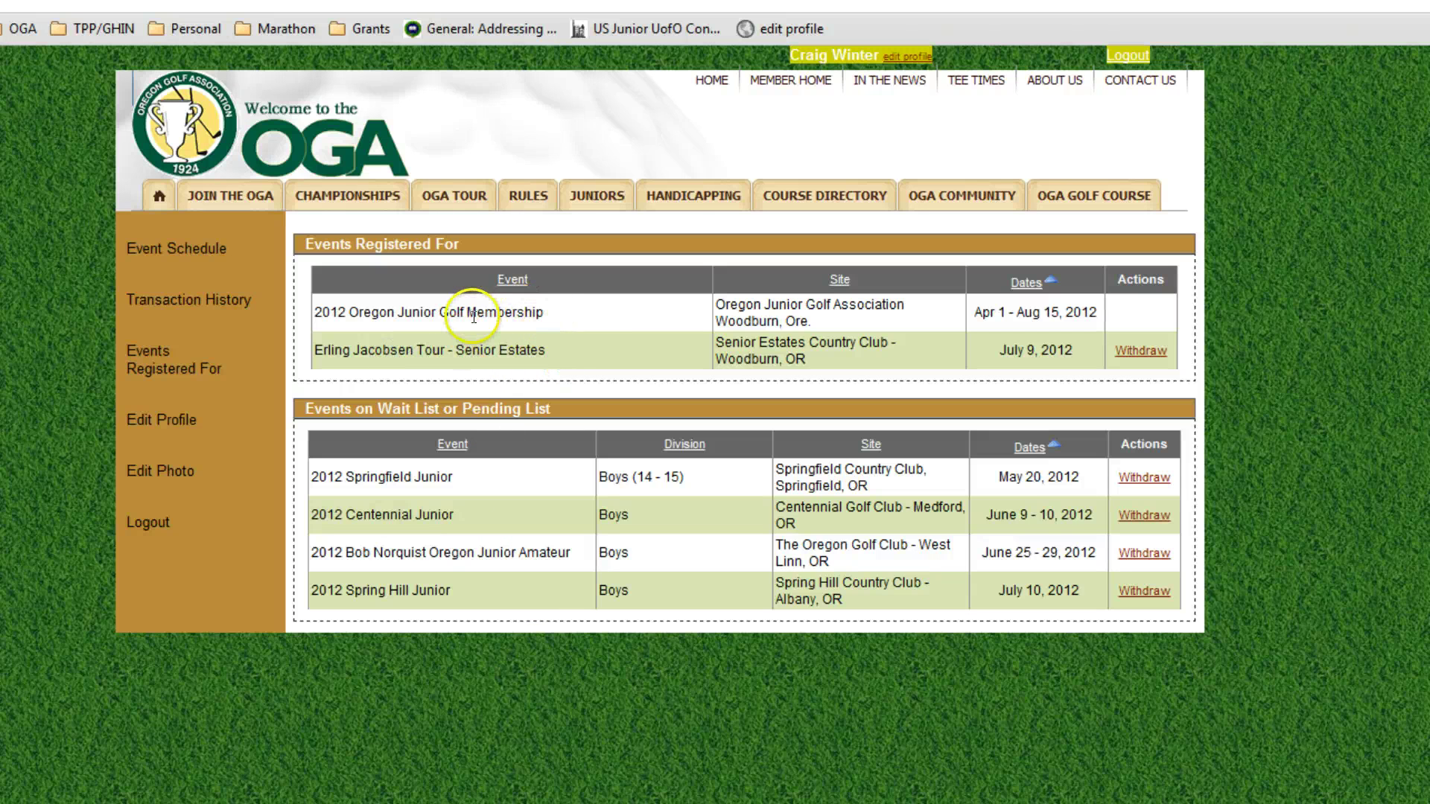
click(1148, 477)
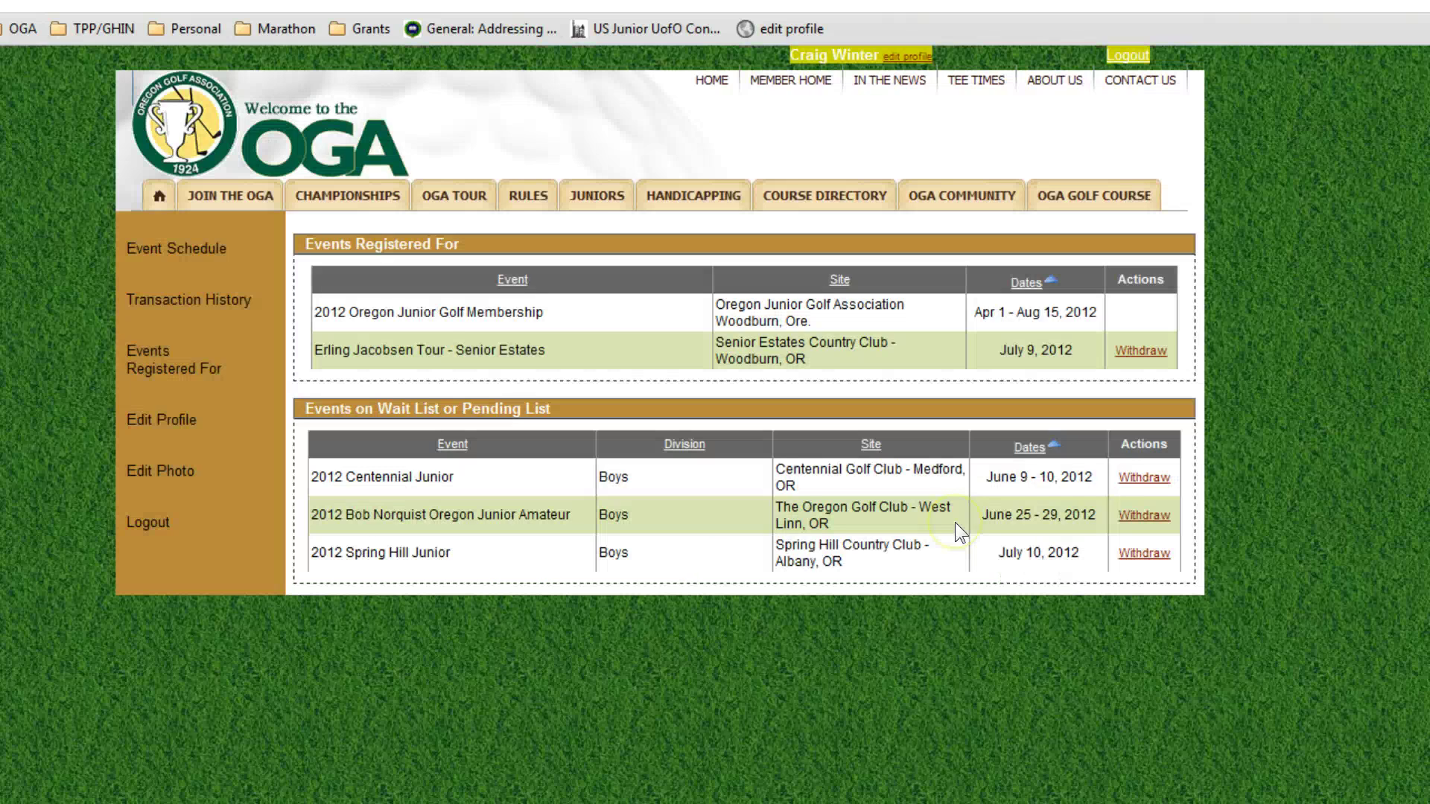
click(1126, 478)
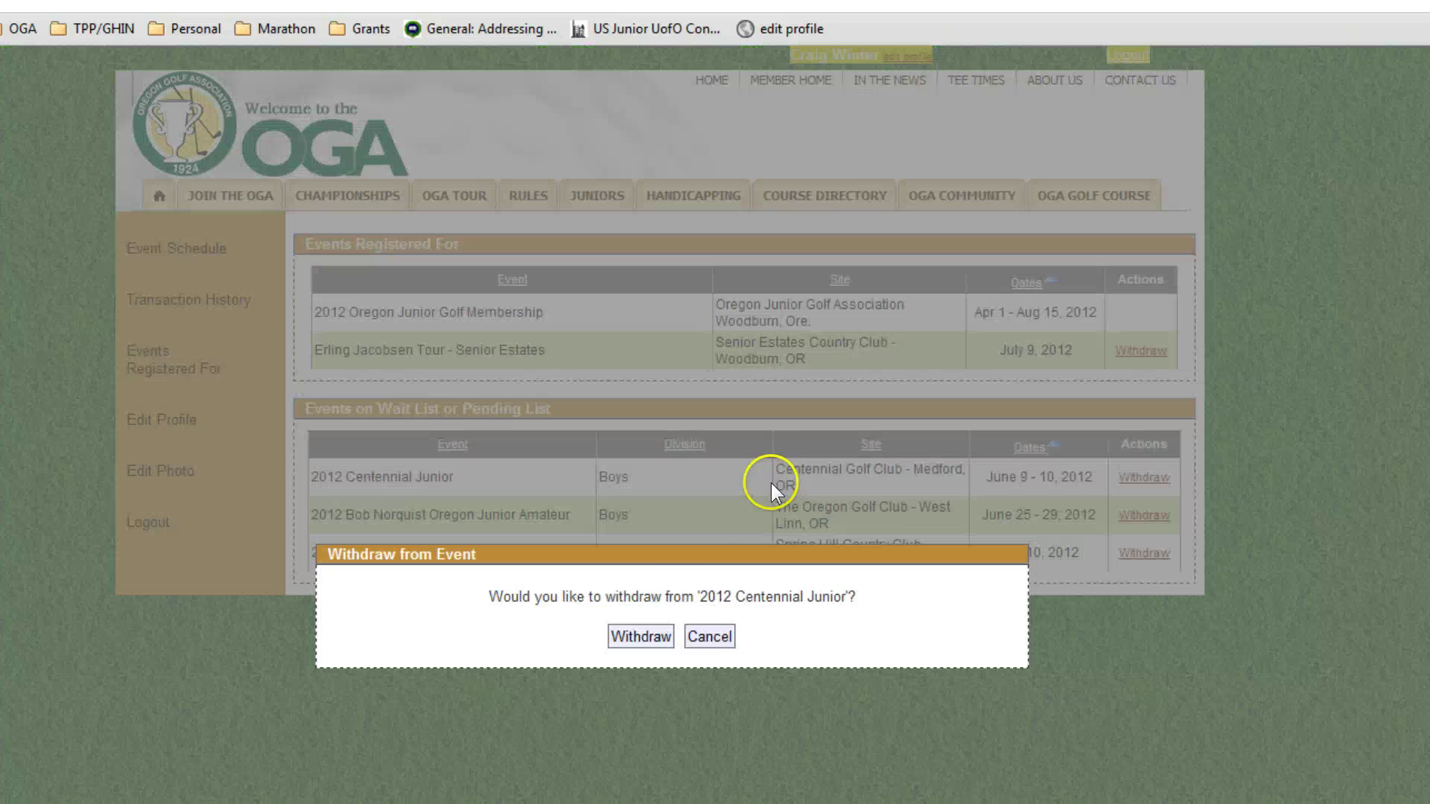
click(645, 642)
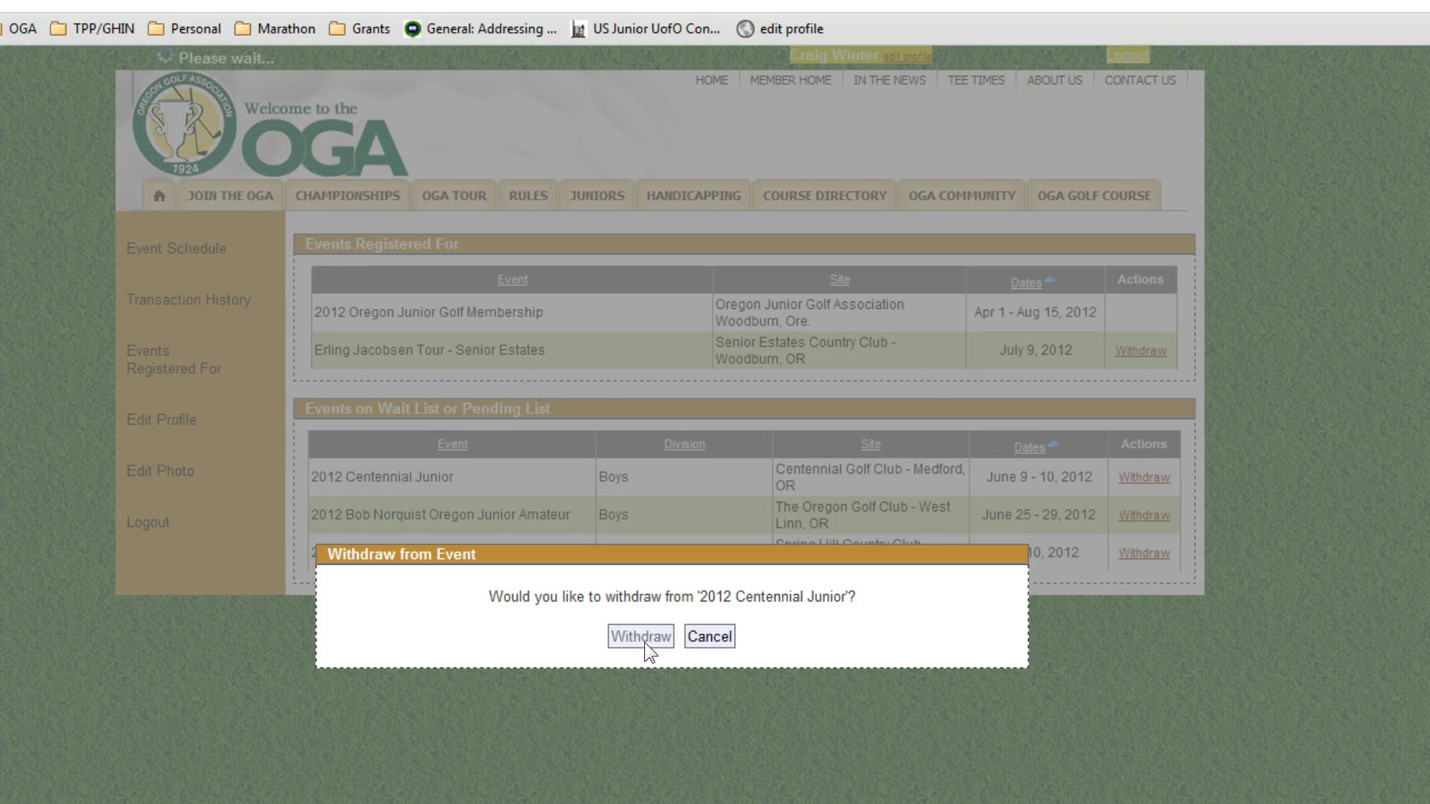